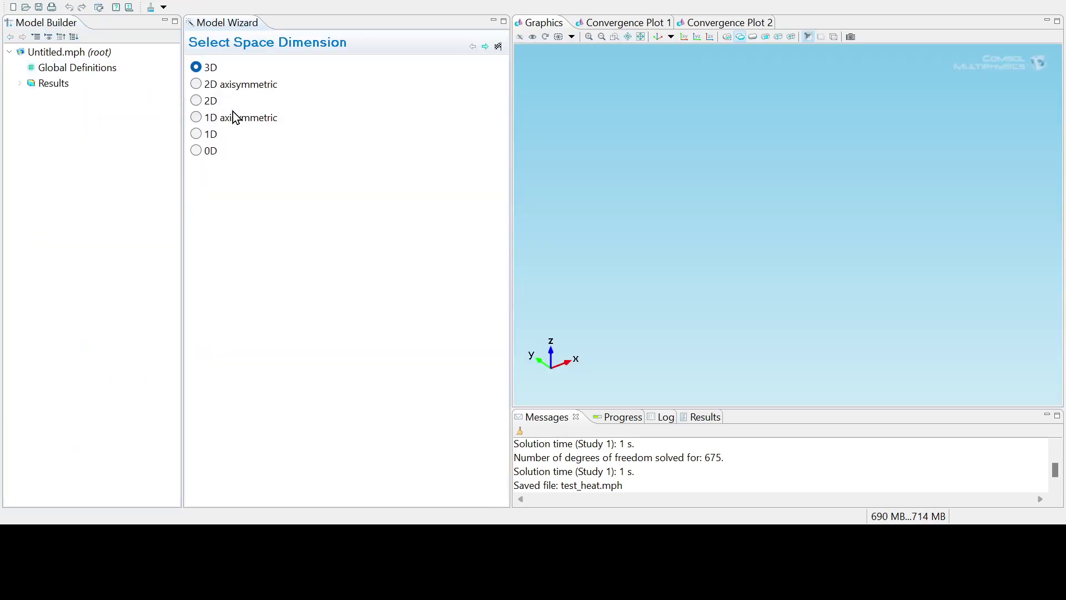
# Step: Choose 2D as the new model's space dimension
pyautogui.click(211, 102)
# Step: Add the Coefficient Form PDE interface from Mathematics > PDE Interfaces
pyautogui.click(485, 47)
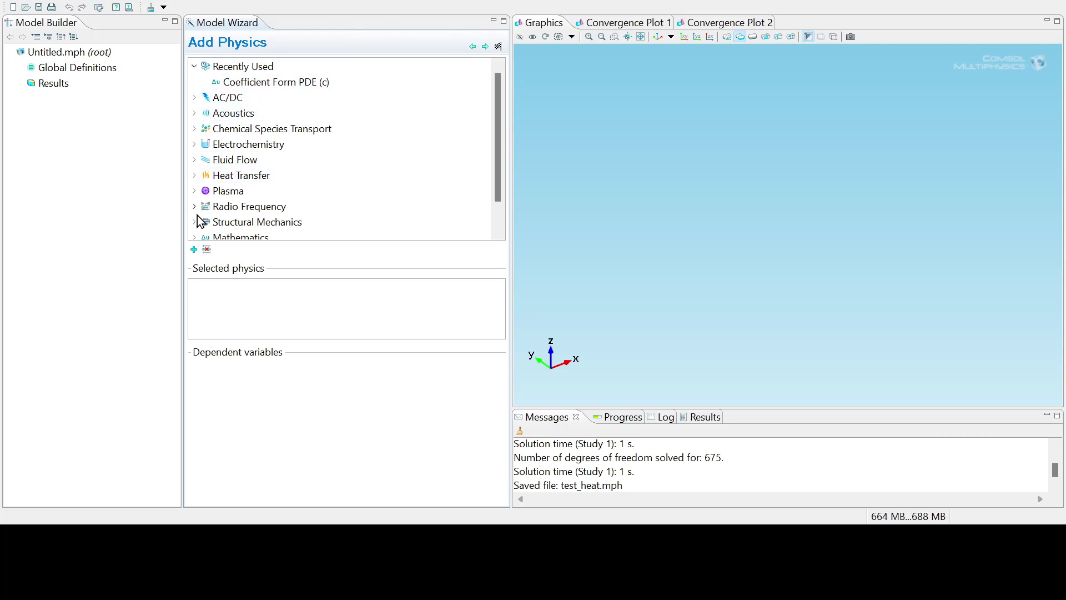
pyautogui.scroll(-1, 206, 211)
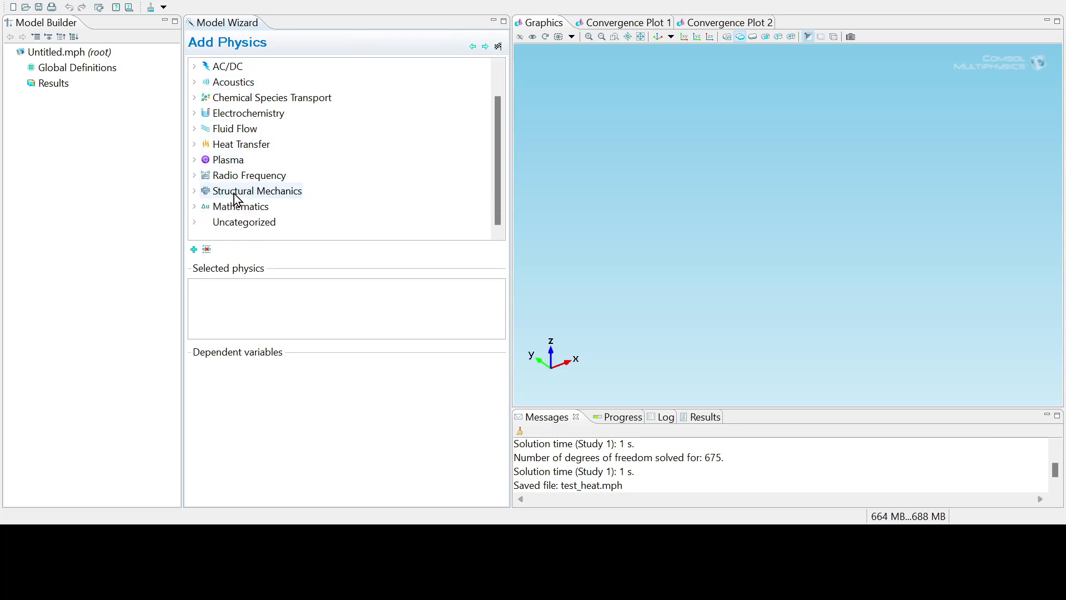
pyautogui.click(195, 208)
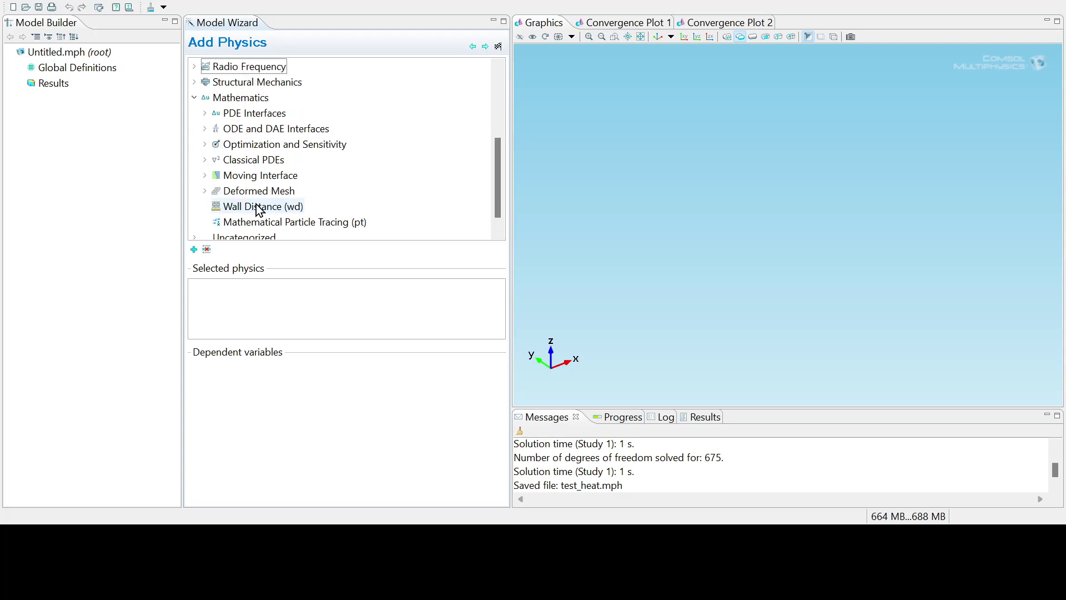
pyautogui.click(206, 113)
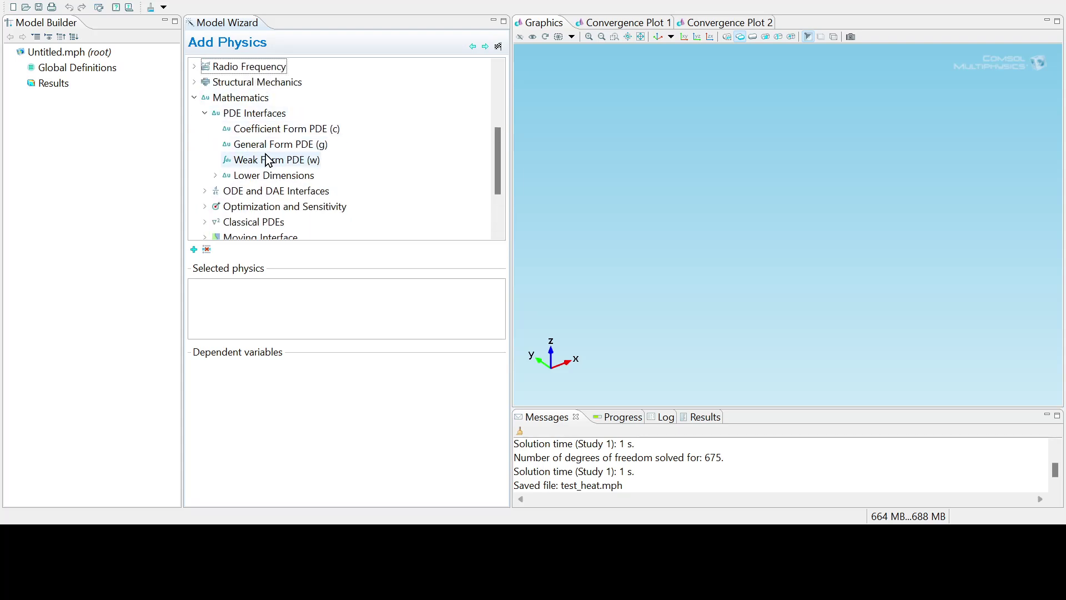
pyautogui.click(264, 131)
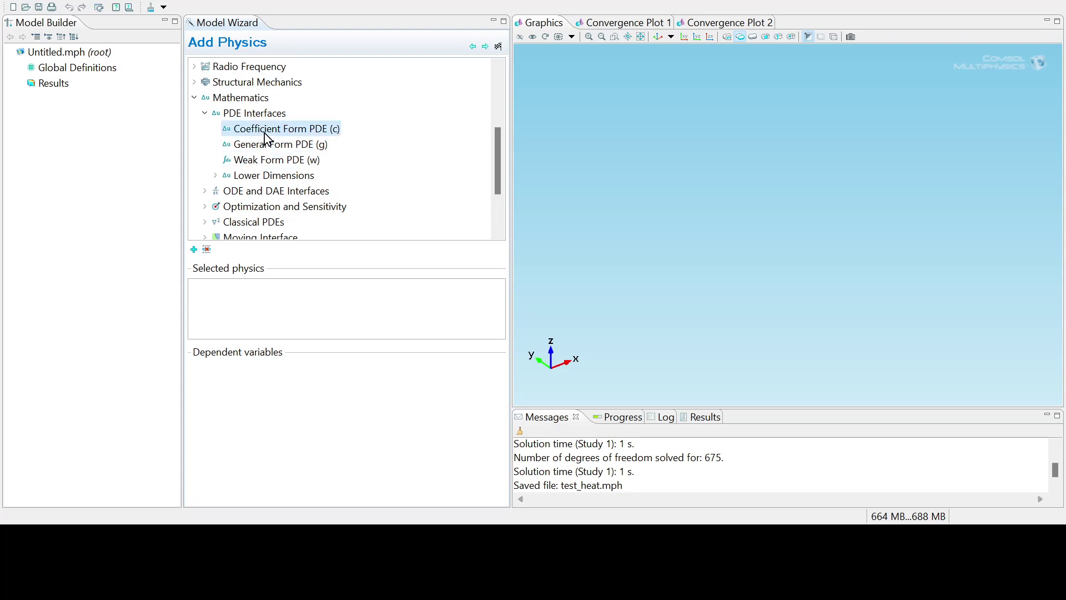
pyautogui.doubleClick(296, 131)
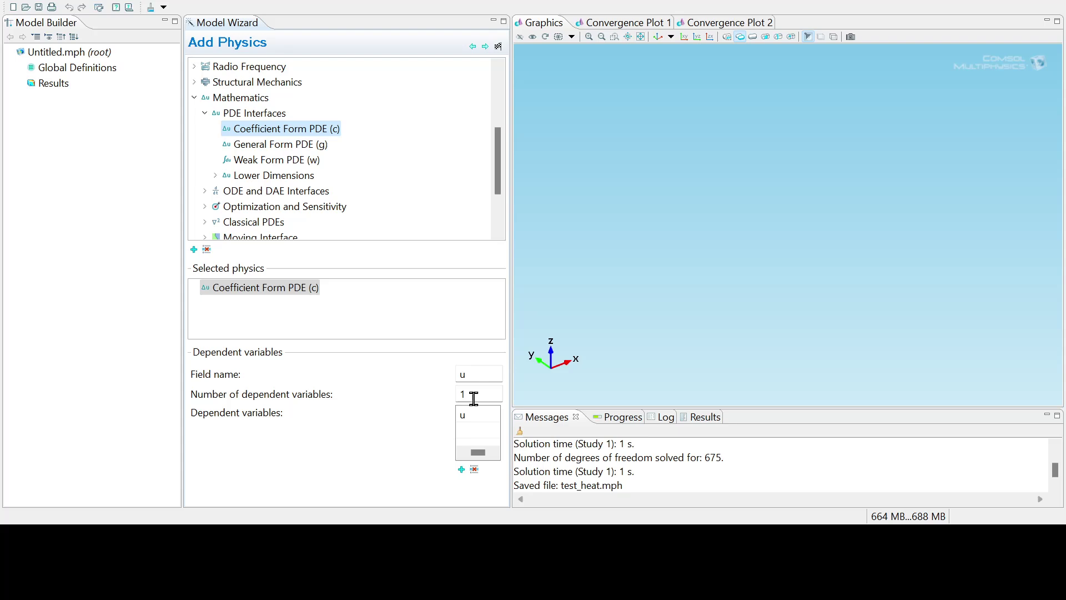
# Step: Choose a Time Dependent study and finish the Model Wizard
pyautogui.click(487, 47)
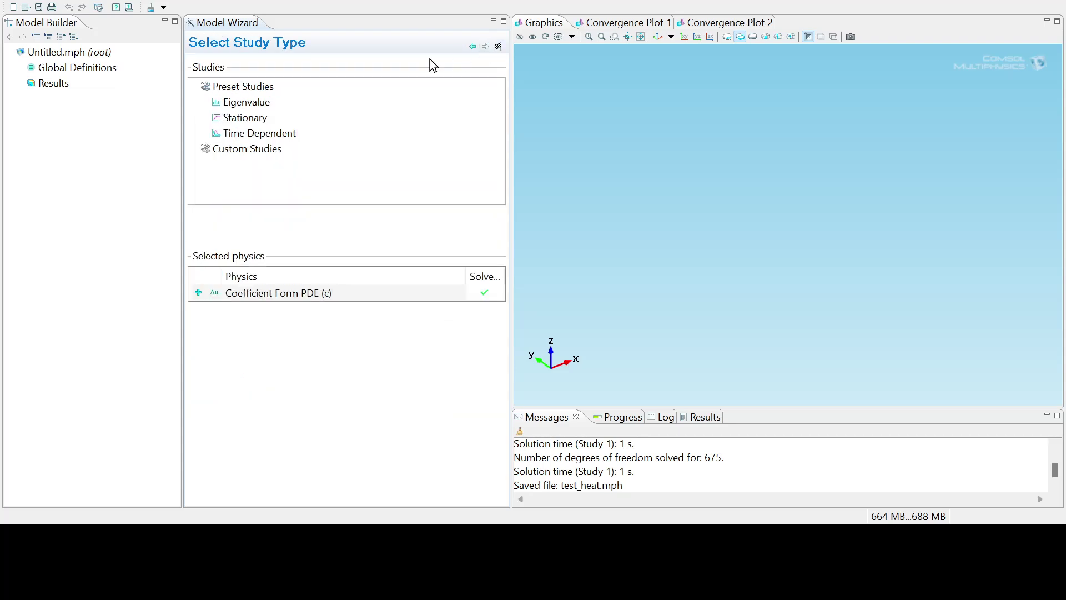
pyautogui.click(245, 138)
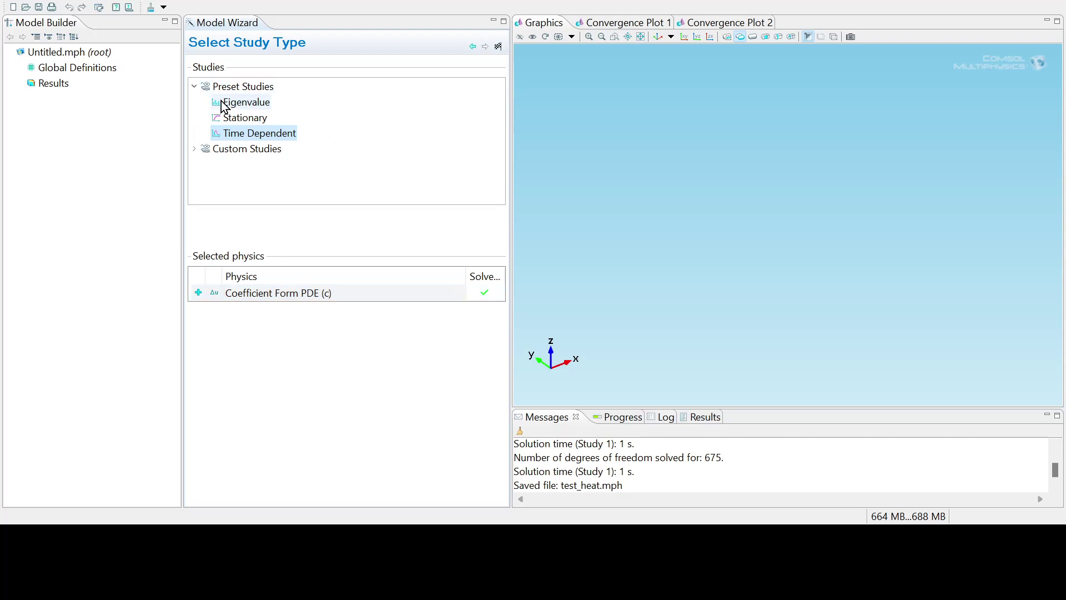
pyautogui.click(499, 47)
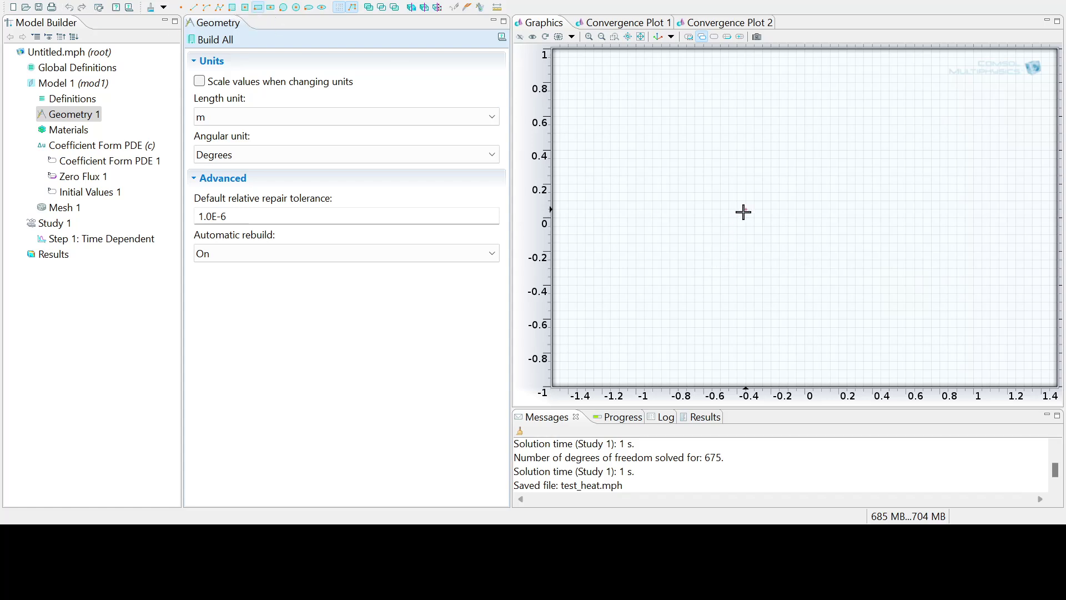
# Step: Draw a rectangle and set its corner position to x = 0
pyautogui.moveTo(726, 219)
pyautogui.mouseDown()
pyautogui.moveTo(764, 193)
pyautogui.moveTo(933, 143)
pyautogui.moveTo(926, 101)
pyautogui.mouseUp()
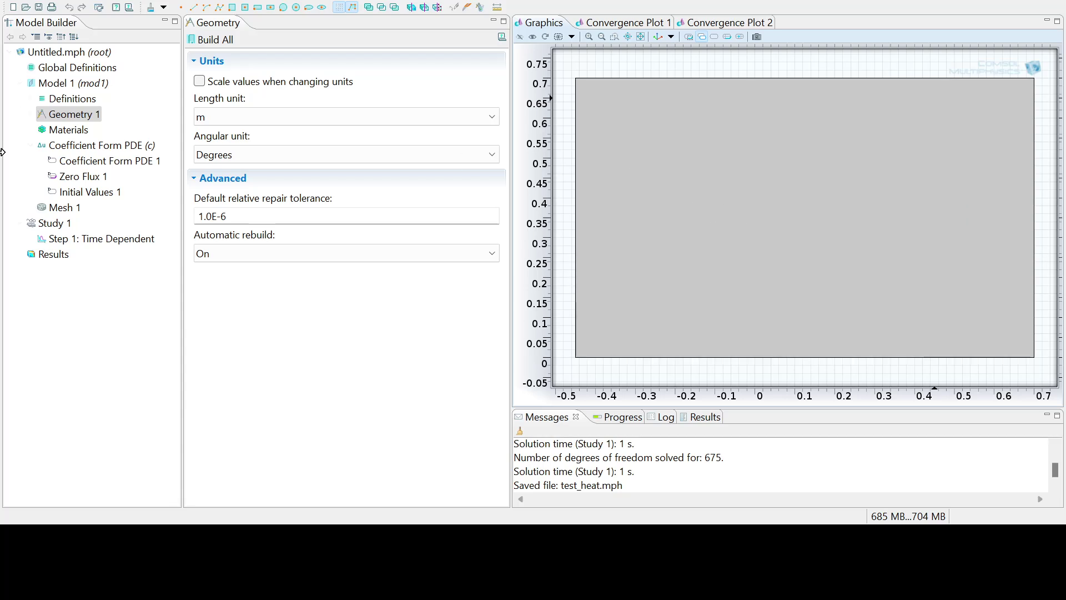
pyautogui.click(30, 115)
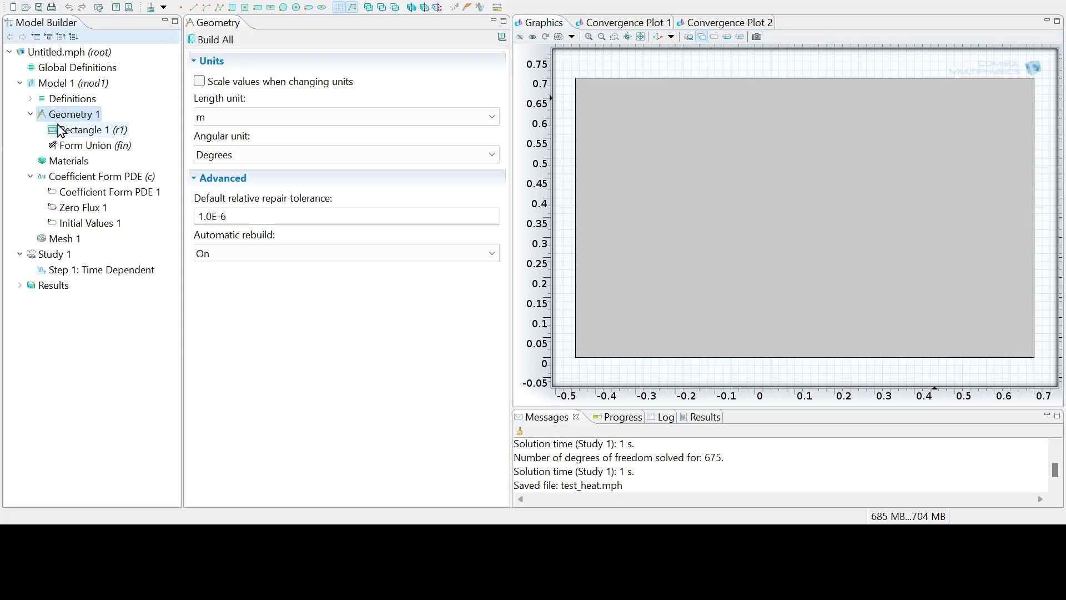
pyautogui.click(64, 130)
pyautogui.doubleClick(231, 212)
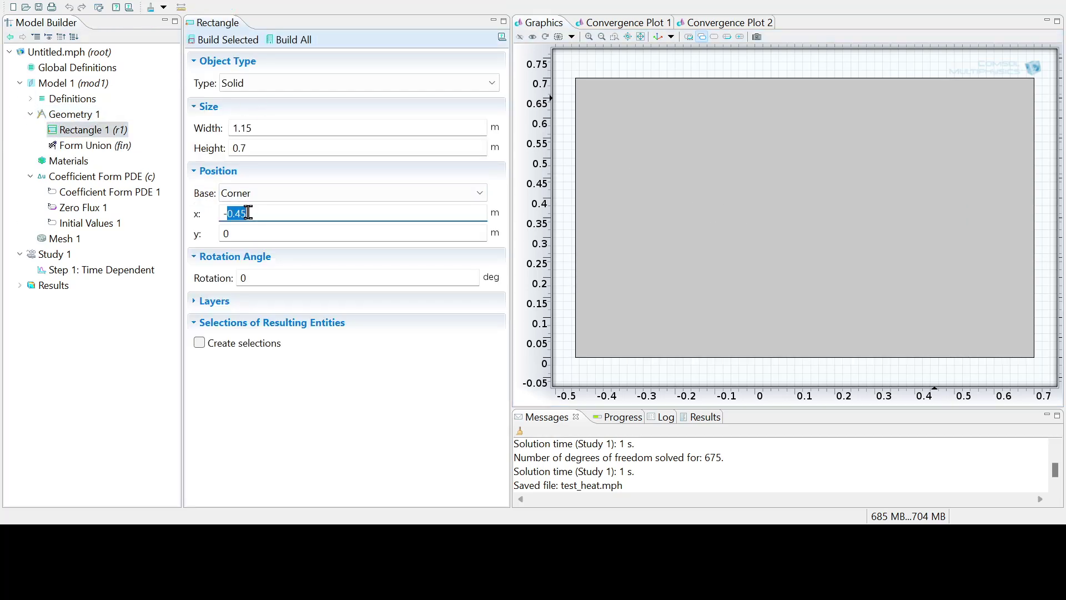
pyautogui.moveTo(255, 213); pyautogui.dragTo(196, 217)
pyautogui.write('0')
pyautogui.press('Tab')
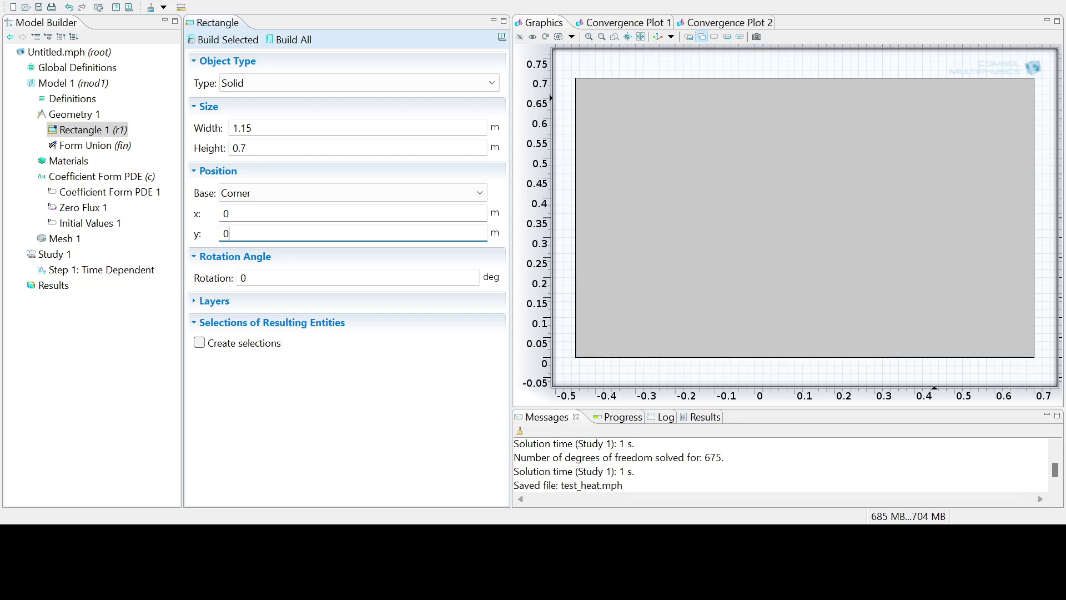
# Step: Set the rectangle's width to 2 and height to 1, and rebuild it
pyautogui.click(268, 123)
pyautogui.doubleClick(268, 123)
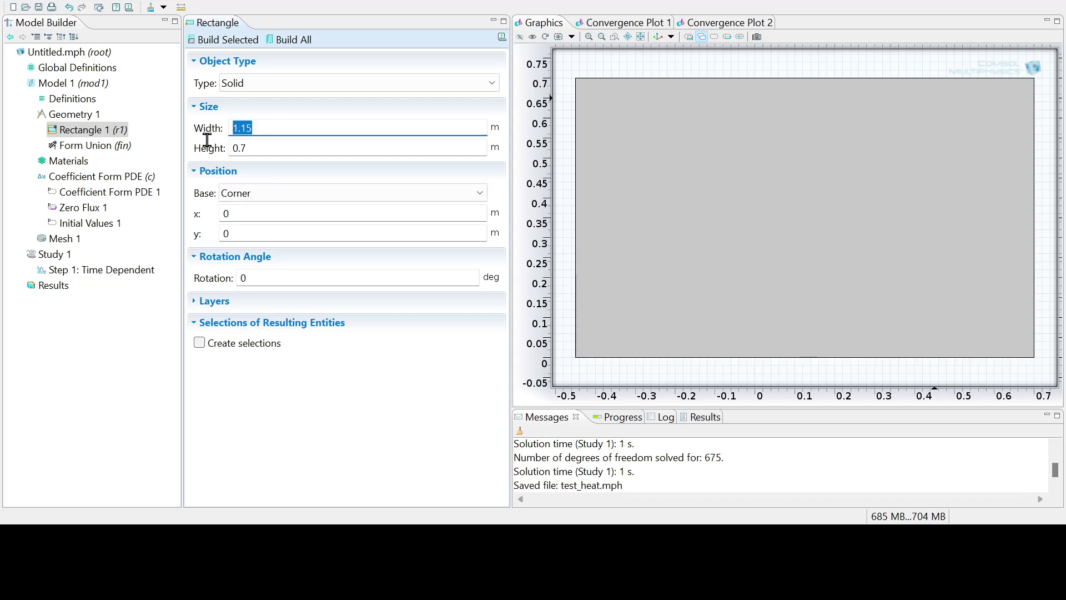
pyautogui.write('2')
pyautogui.press('Tab')
pyautogui.write('1')
pyautogui.click(311, 181)
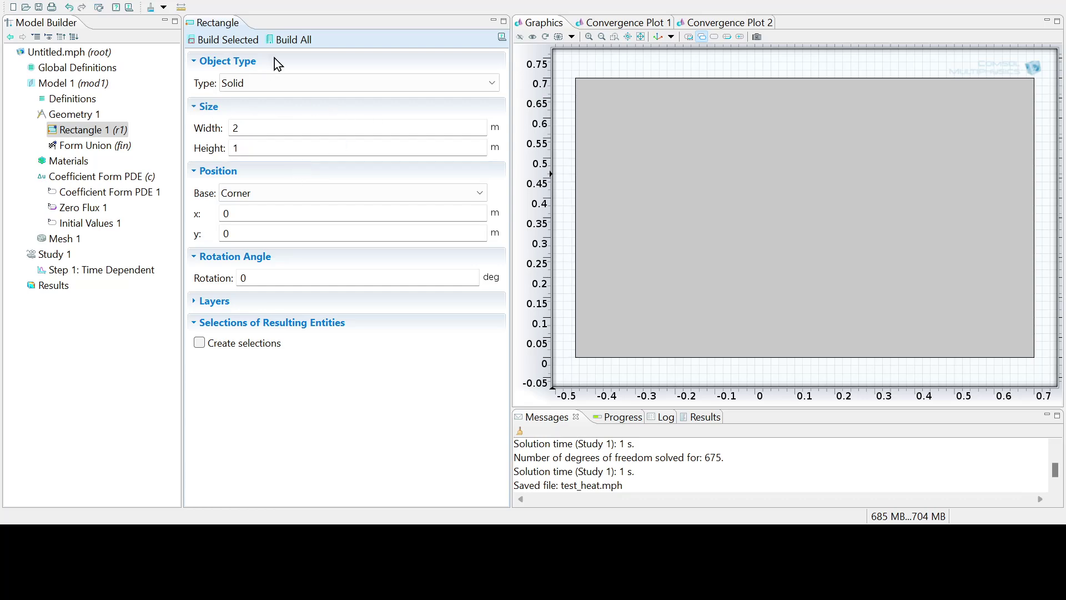
pyautogui.click(235, 47)
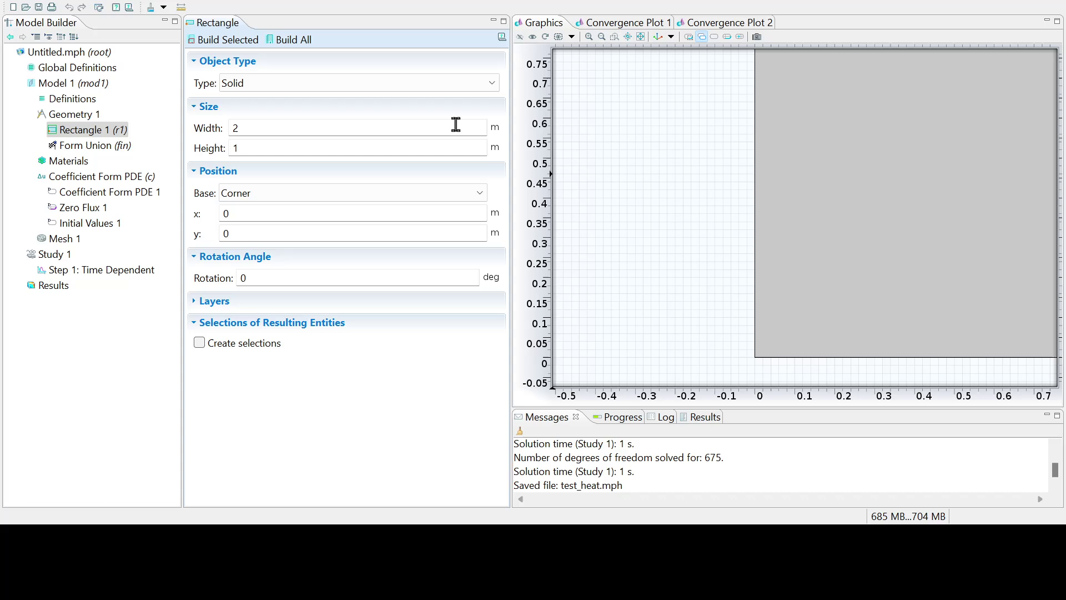
pyautogui.click(602, 37)
pyautogui.click(603, 37)
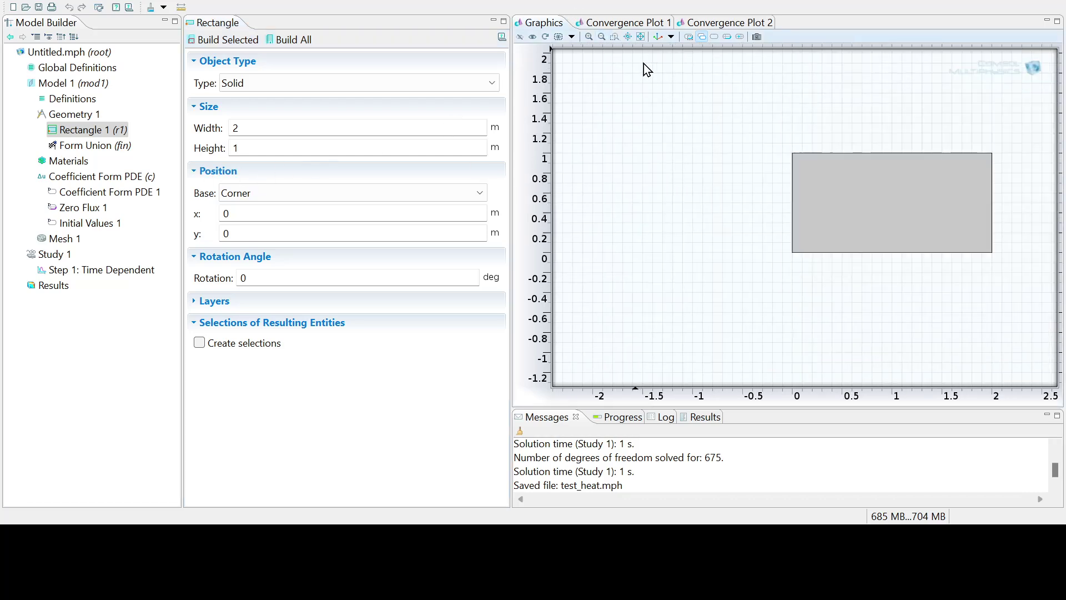
pyautogui.scroll(3, 737, 153)
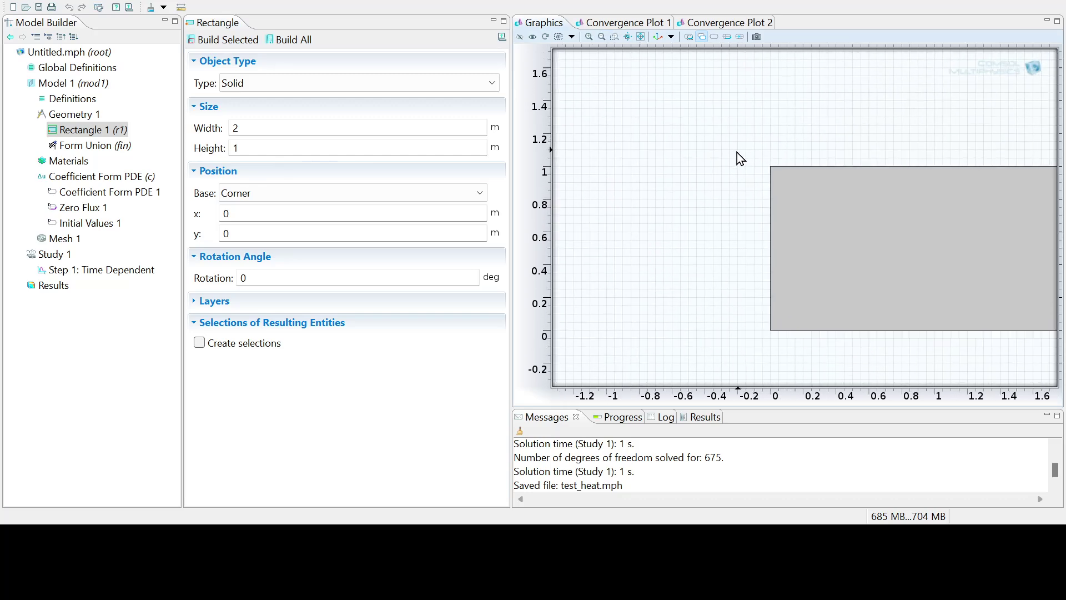
pyautogui.scroll(-4, 854, 125)
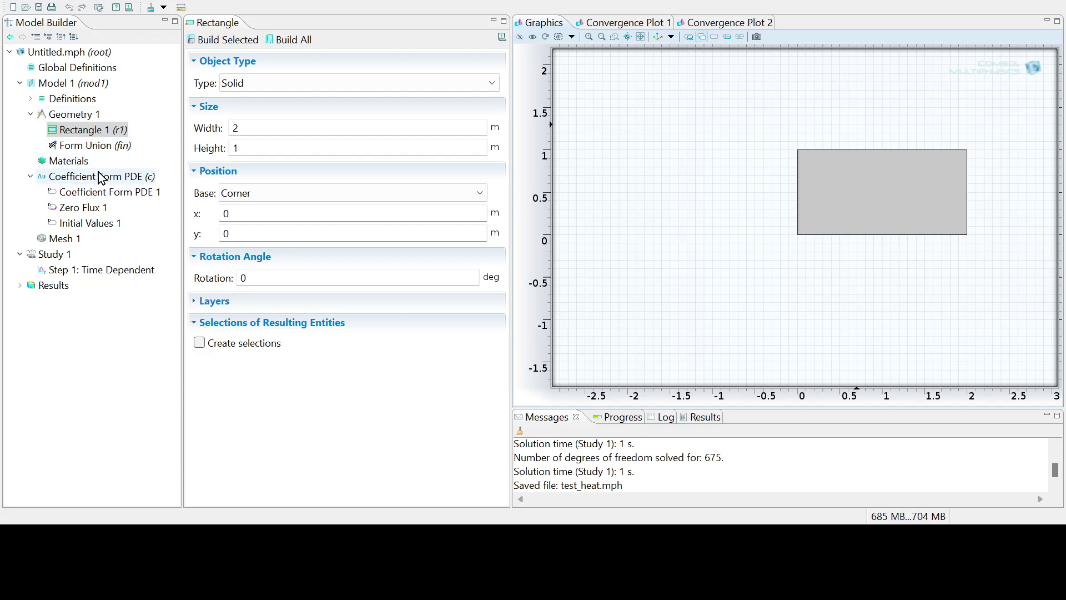
# Step: Review Coefficient Form PDE 1's equation and coefficients c=1, a=0, f=1, ea=0, da=1
pyautogui.click(108, 195)
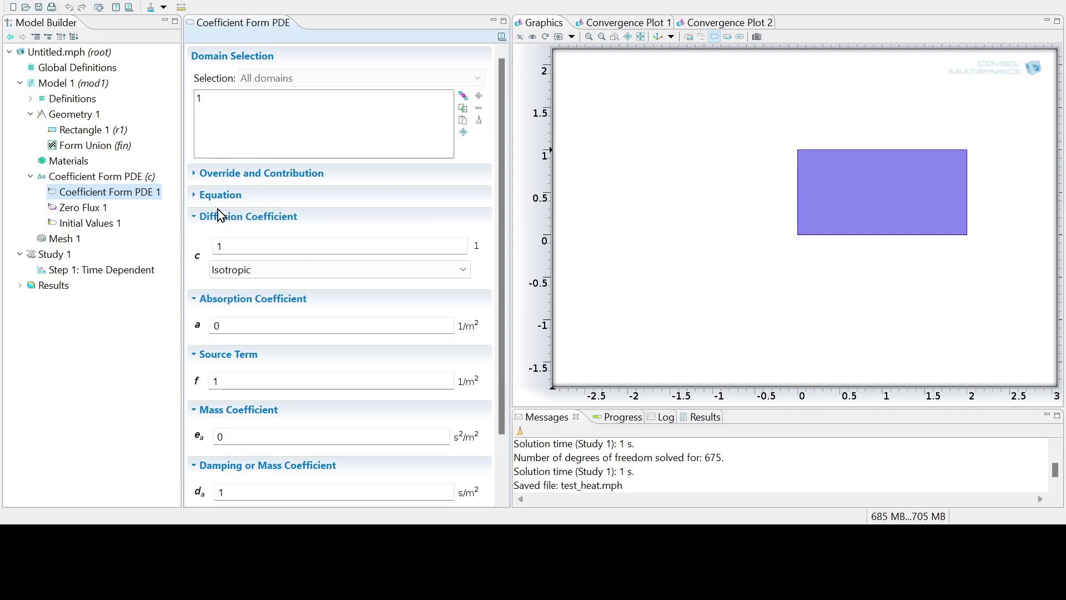
pyautogui.click(217, 195)
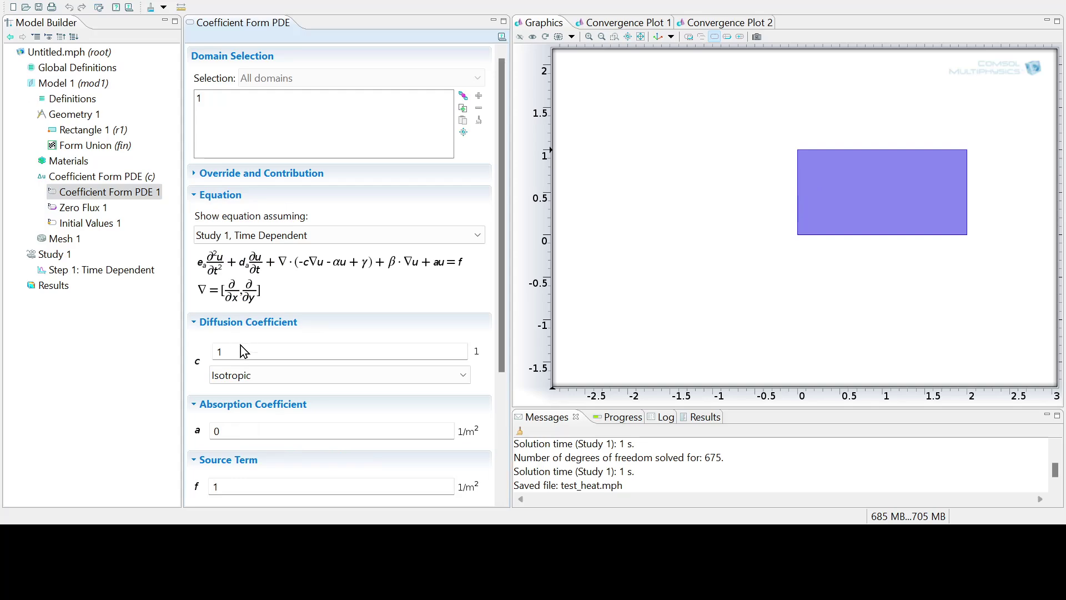
pyautogui.scroll(-2, 245, 351)
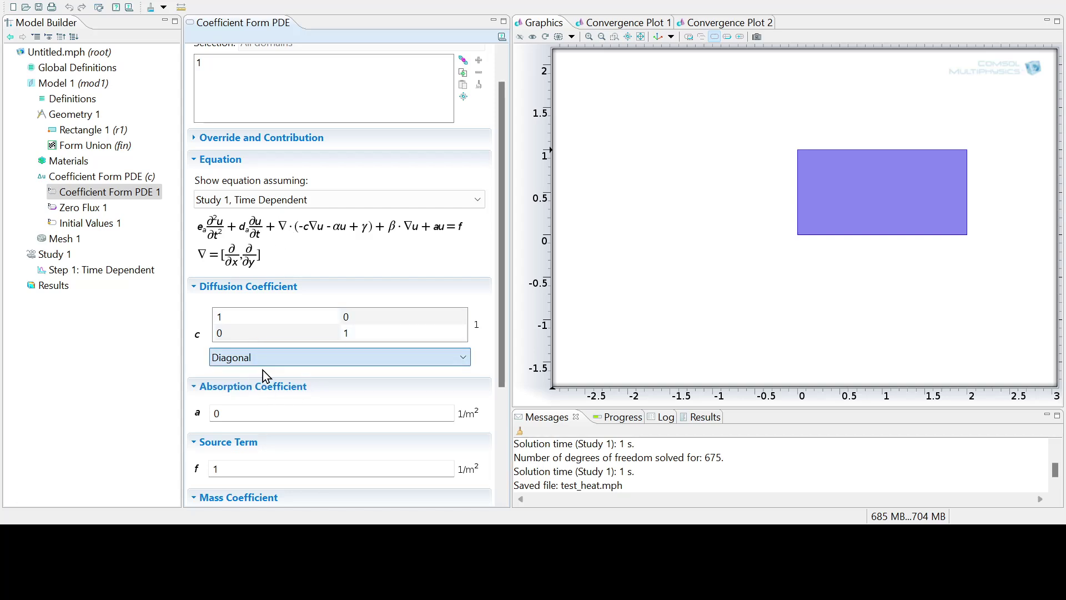
pyautogui.scroll(1, 269, 358)
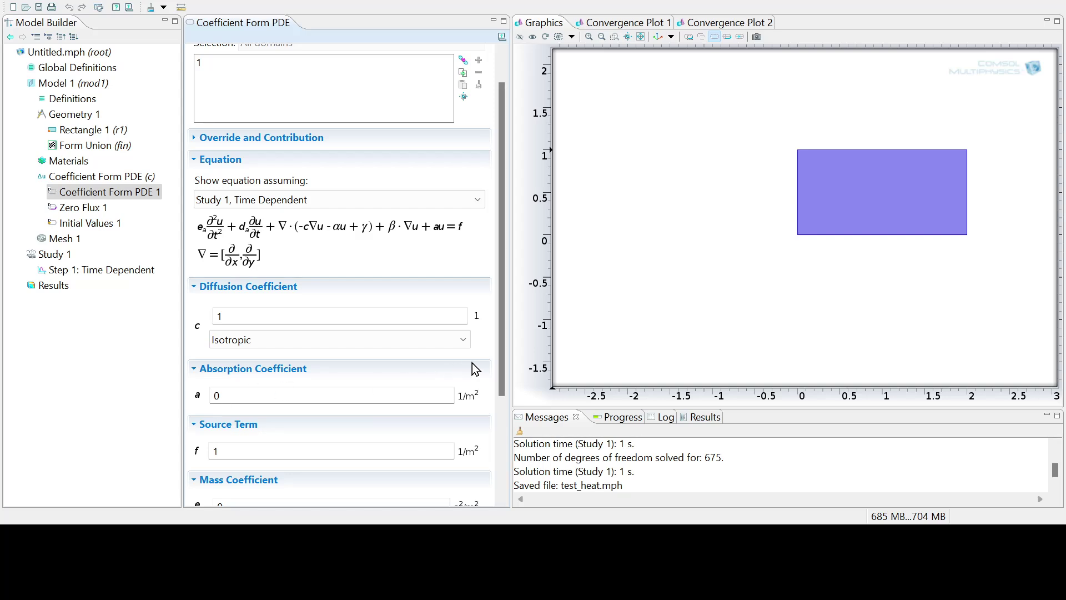
pyautogui.moveTo(502, 364); pyautogui.dragTo(517, 471)
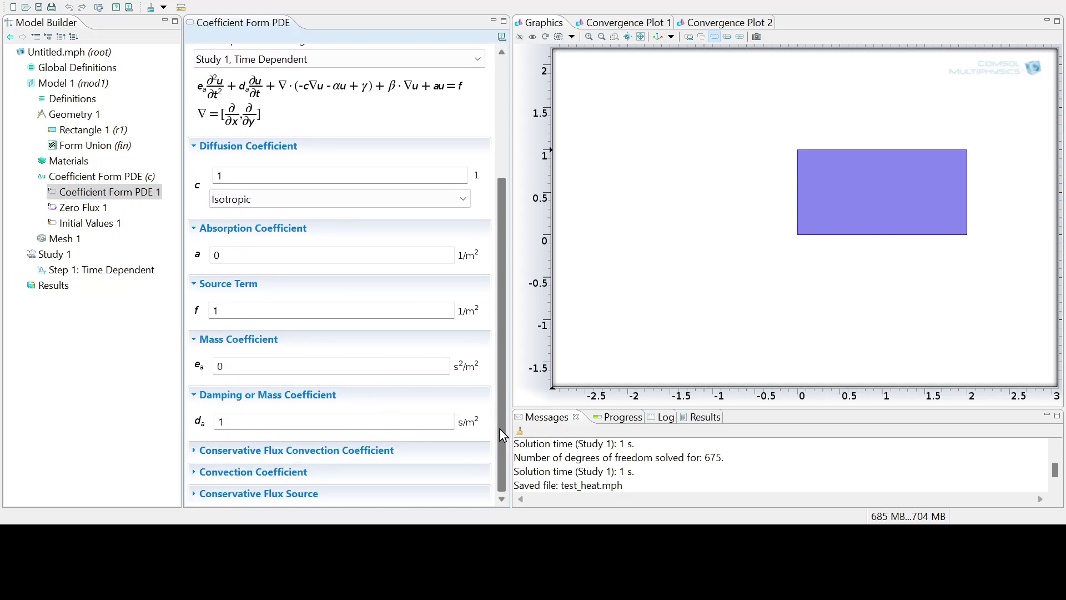
pyautogui.moveTo(503, 435); pyautogui.dragTo(484, 357)
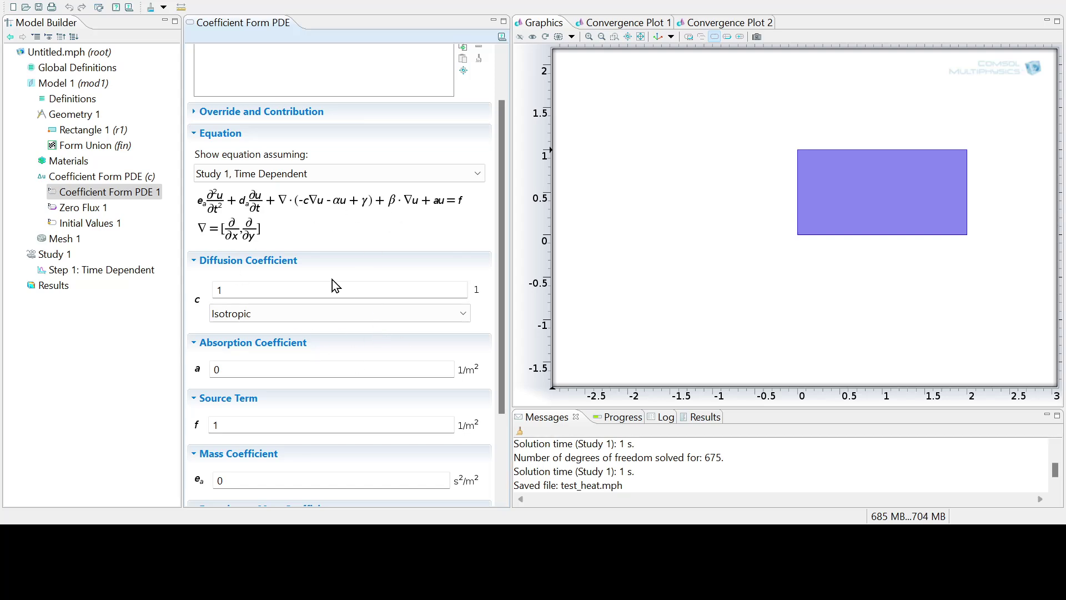
pyautogui.moveTo(501, 281); pyautogui.dragTo(403, 399)
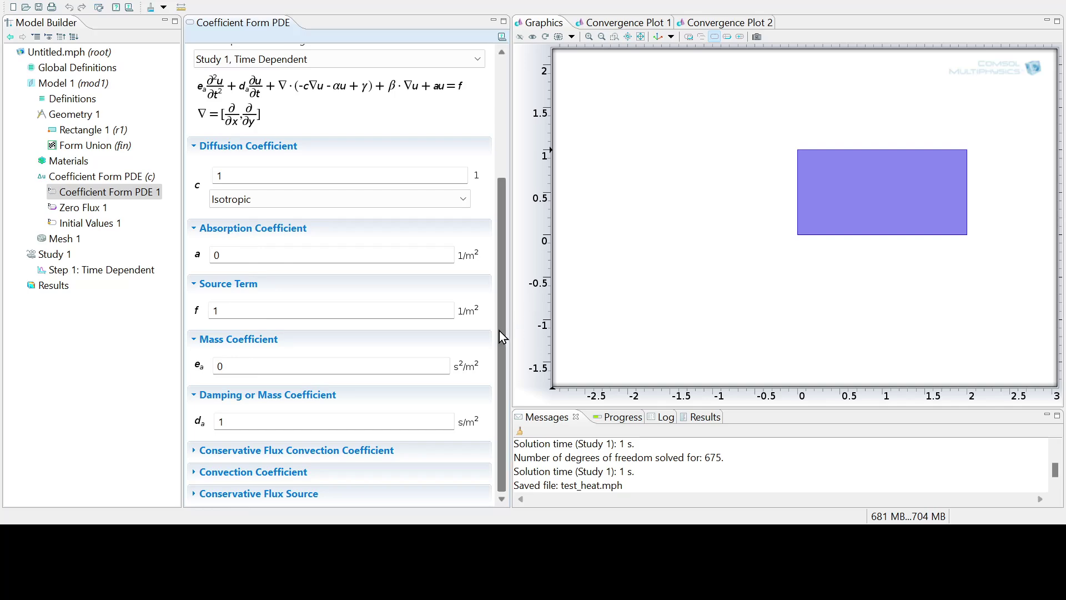
# Step: Review Zero Flux 1, then Initial Values 1 with u and its time derivative at 0
pyautogui.moveTo(499, 331); pyautogui.dragTo(469, 165)
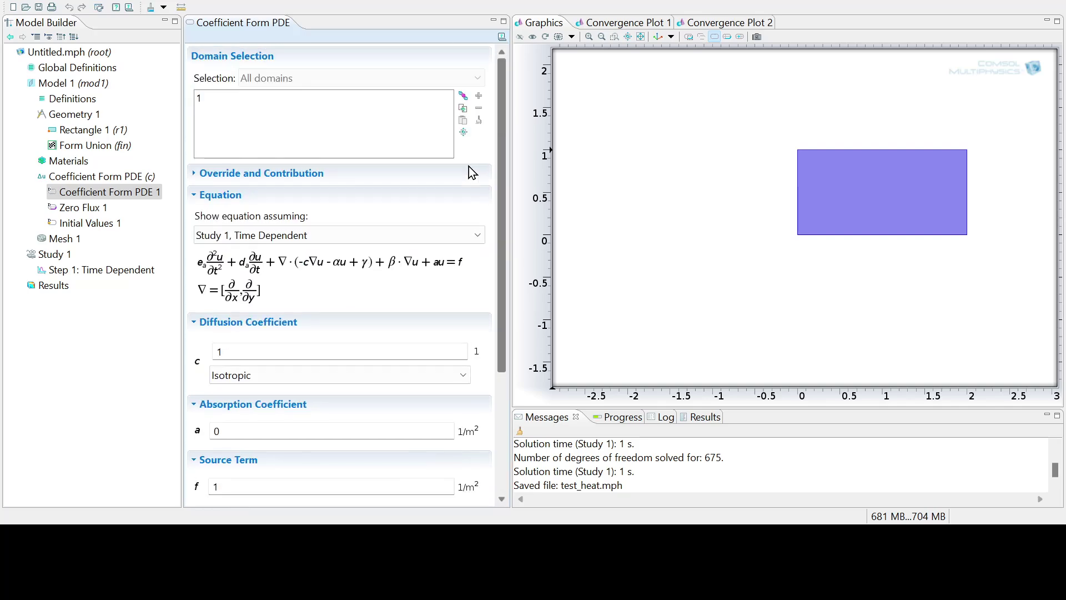
pyautogui.click(72, 200)
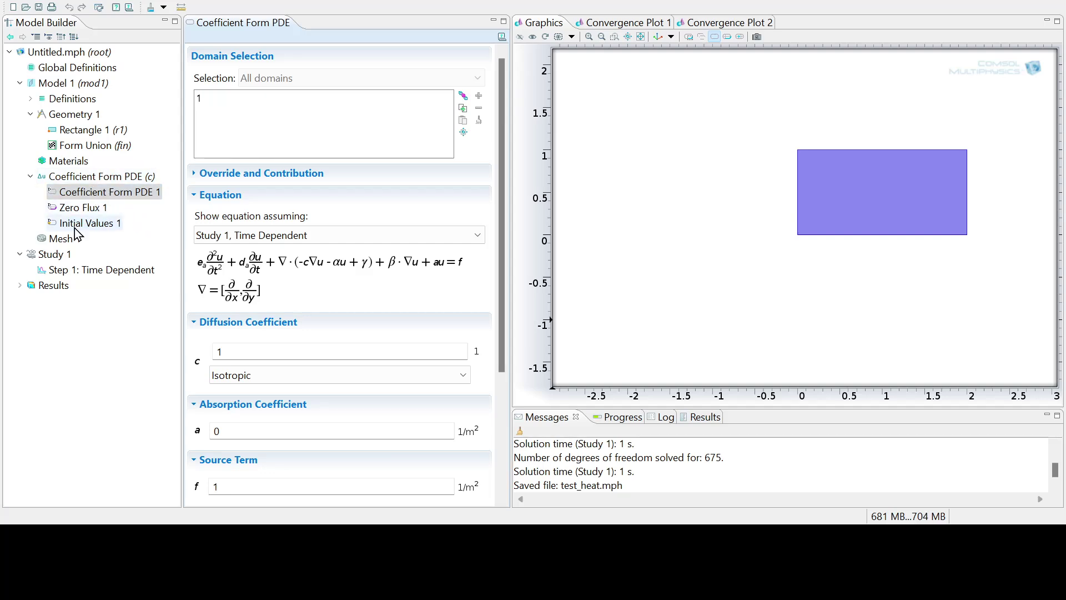
pyautogui.click(82, 209)
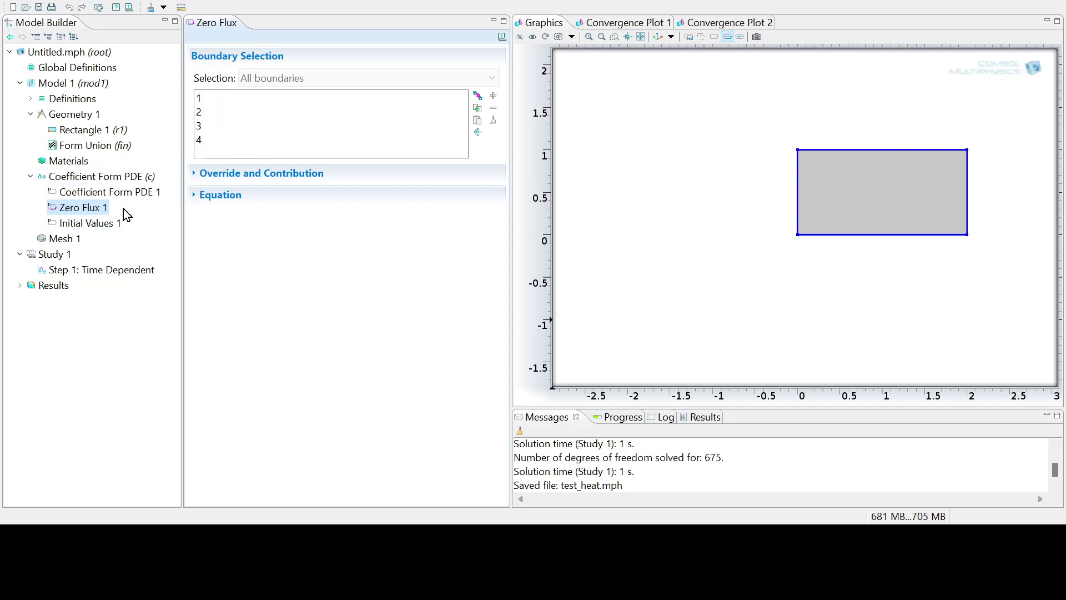
pyautogui.click(111, 224)
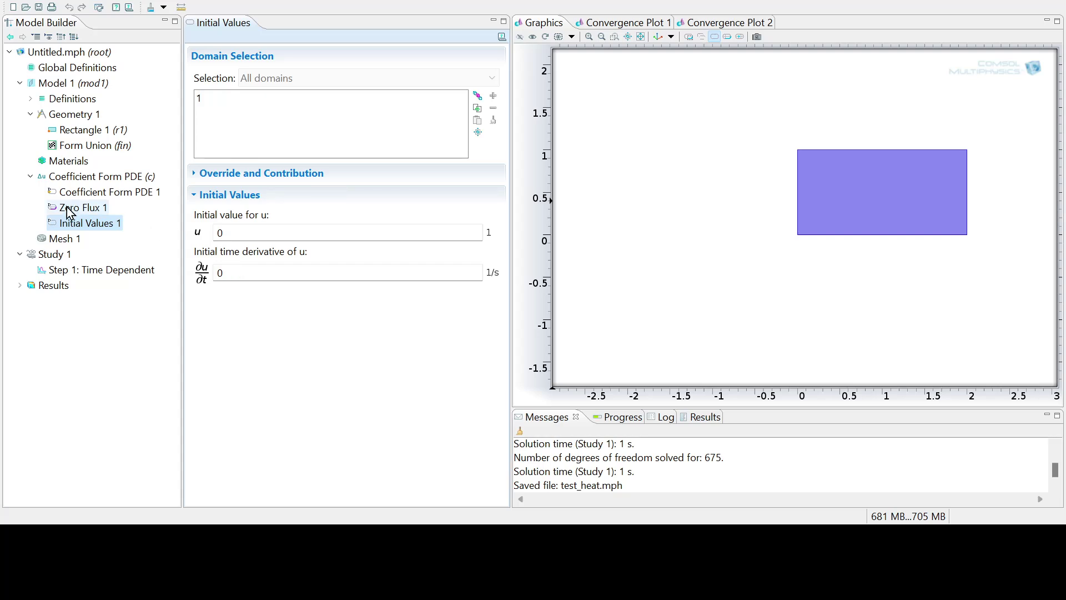
# Step: Apply a Dirichlet condition to bottom boundary 2 with prescribed value r = 1
pyautogui.click(57, 177)
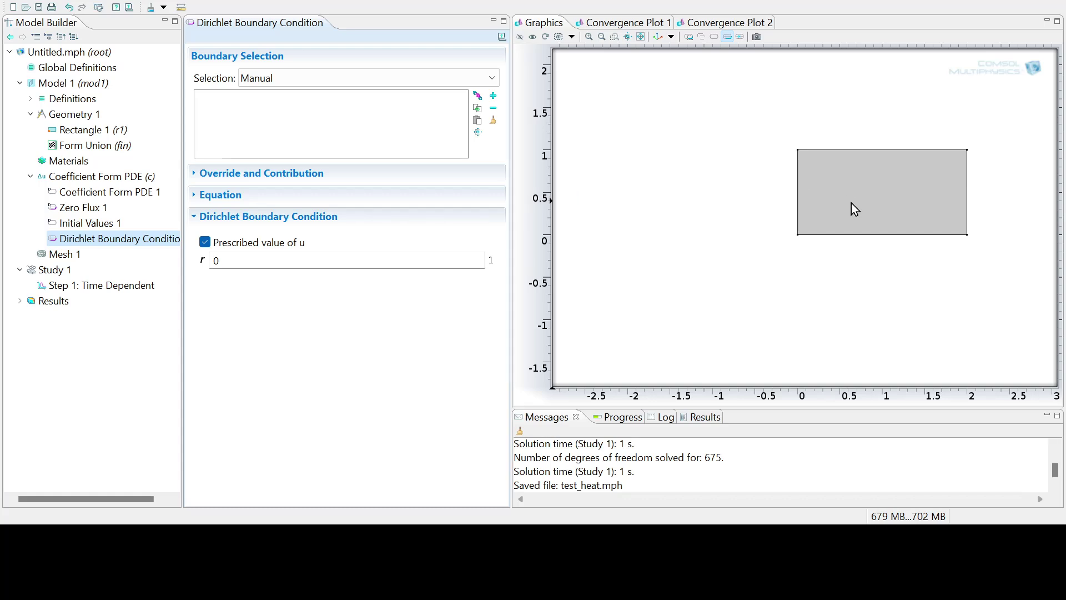
pyautogui.click(848, 233)
pyautogui.click(493, 96)
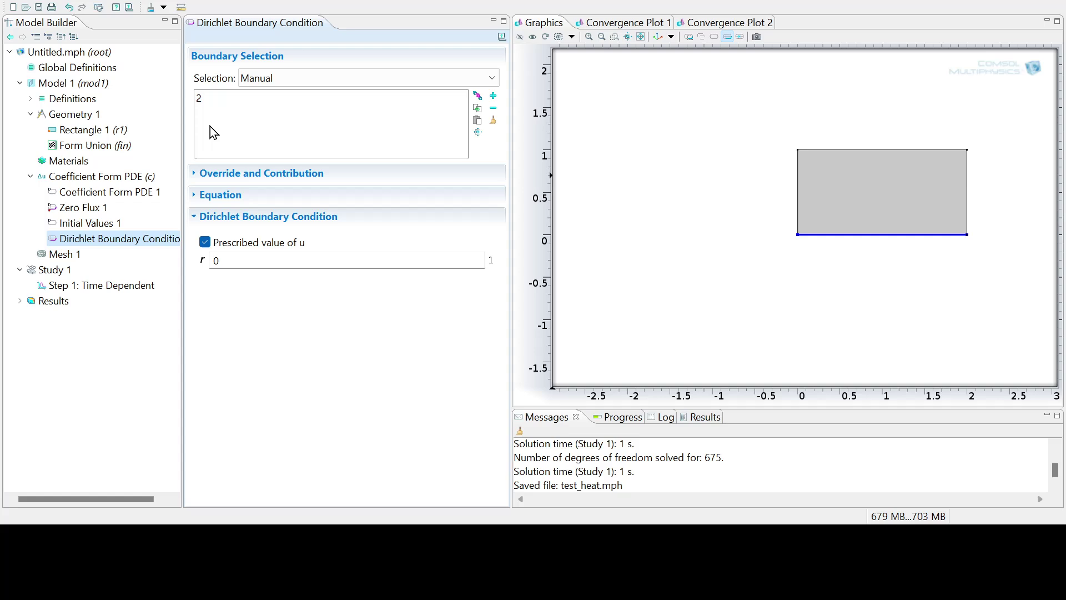
pyautogui.doubleClick(243, 259)
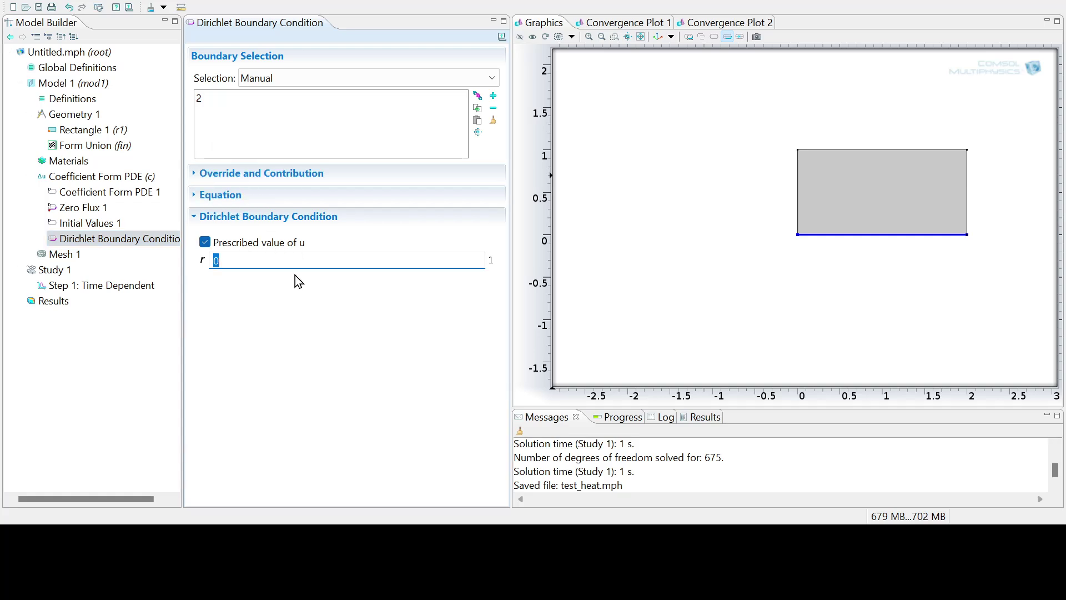
pyautogui.click(250, 199)
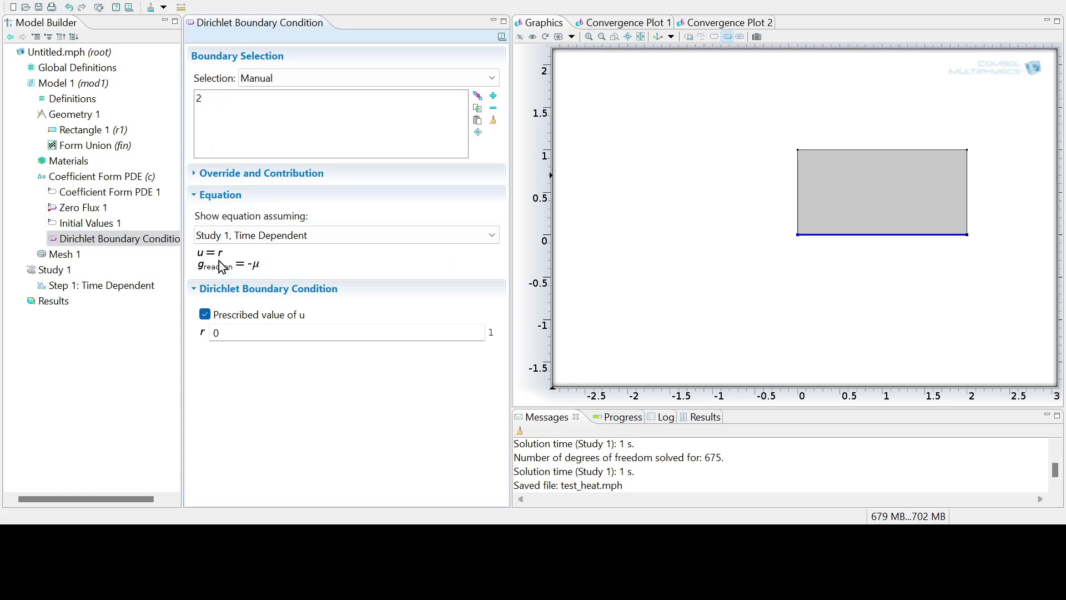
pyautogui.doubleClick(218, 332)
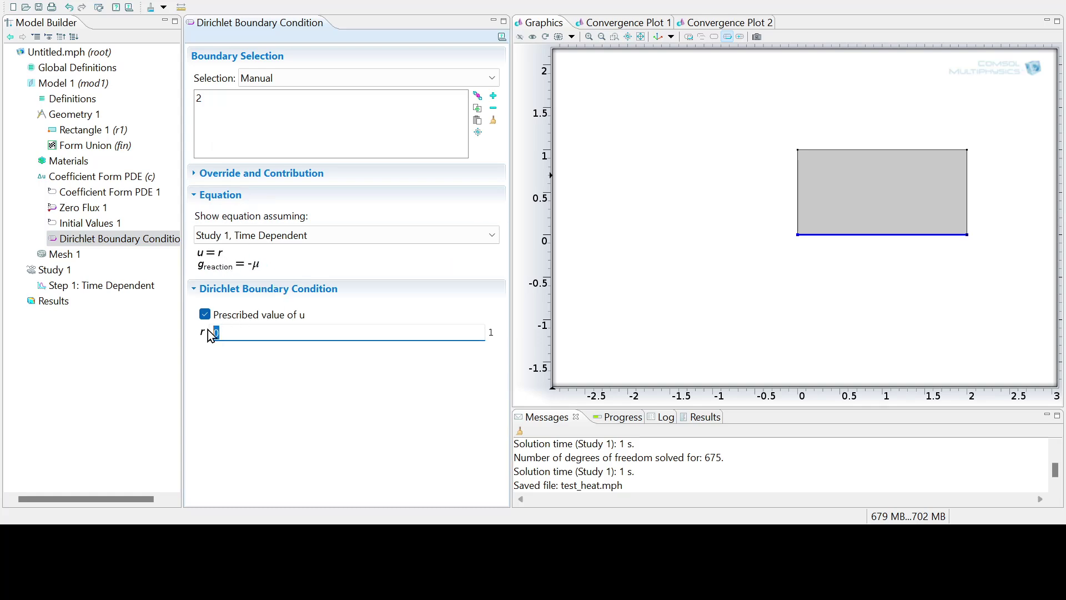
pyautogui.write('1')
# Step: Add a Periodic Condition linking the left and right edges, boundaries 1 and 4
pyautogui.click(105, 179)
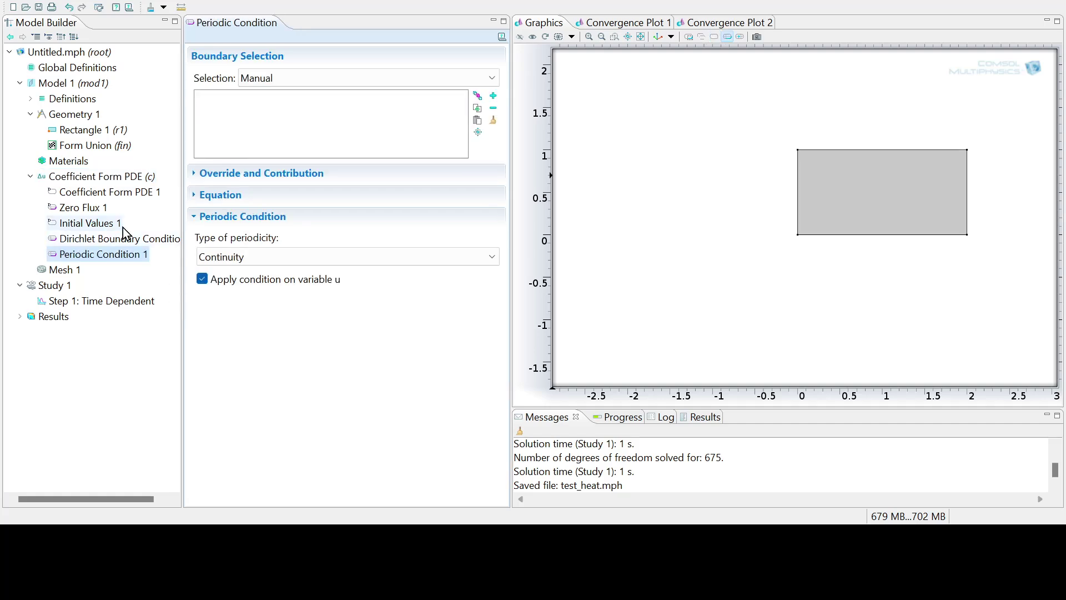
pyautogui.click(798, 185)
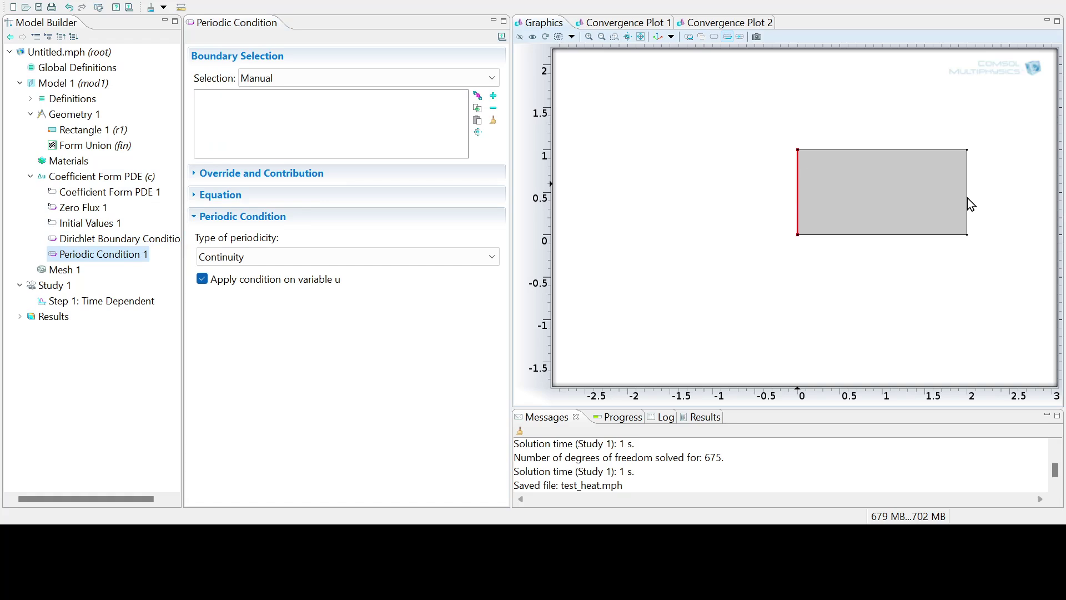
pyautogui.click(798, 215)
pyautogui.click(498, 100)
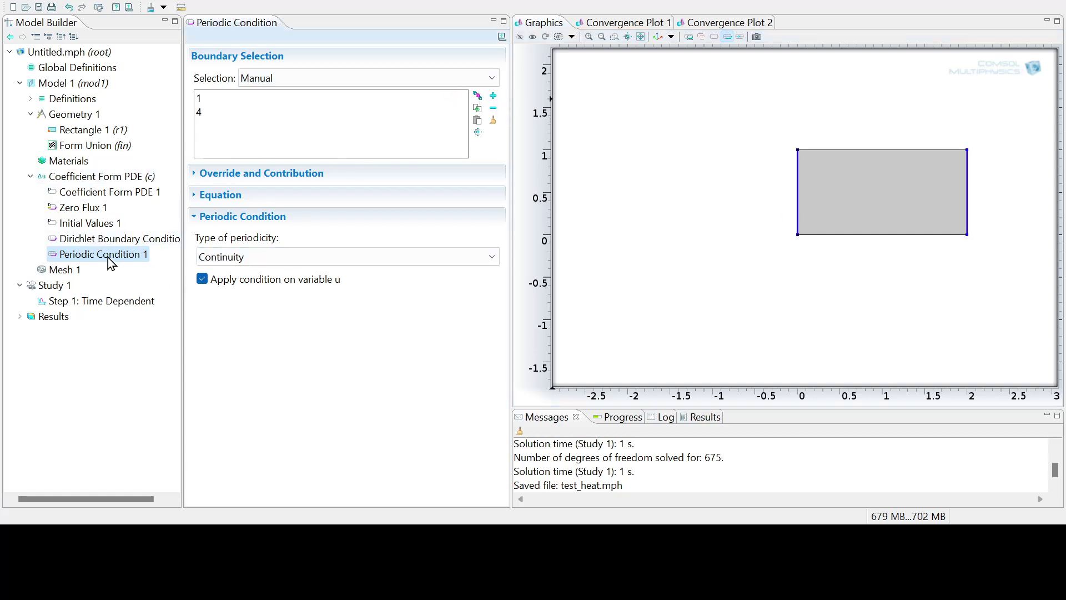
# Step: Add a Flux/Source condition on the top edge, boundary 3, with g = 1
pyautogui.click(106, 177)
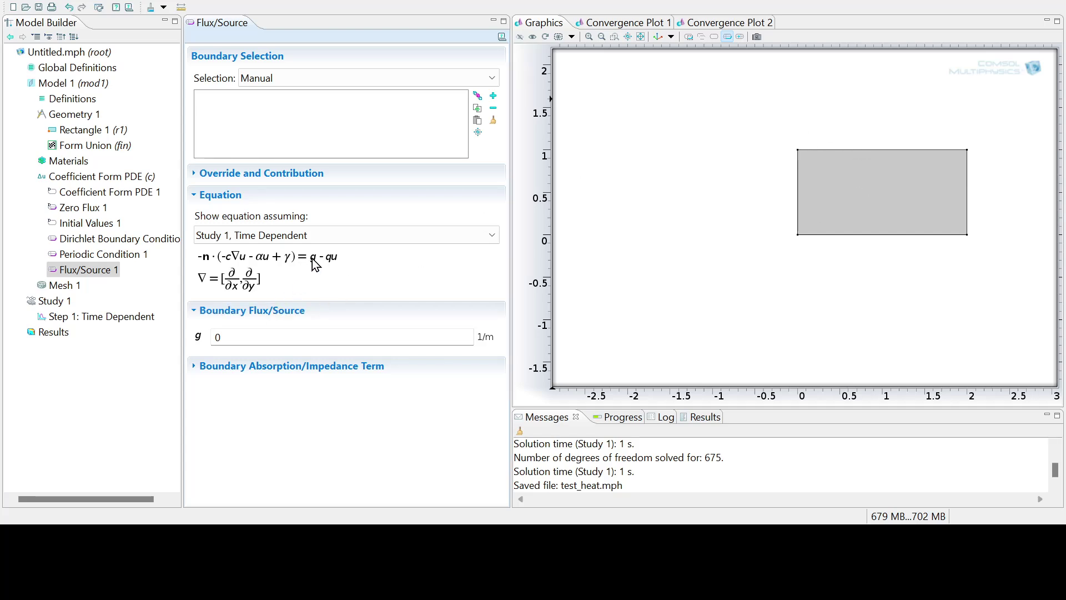
pyautogui.moveTo(268, 334); pyautogui.dragTo(197, 339)
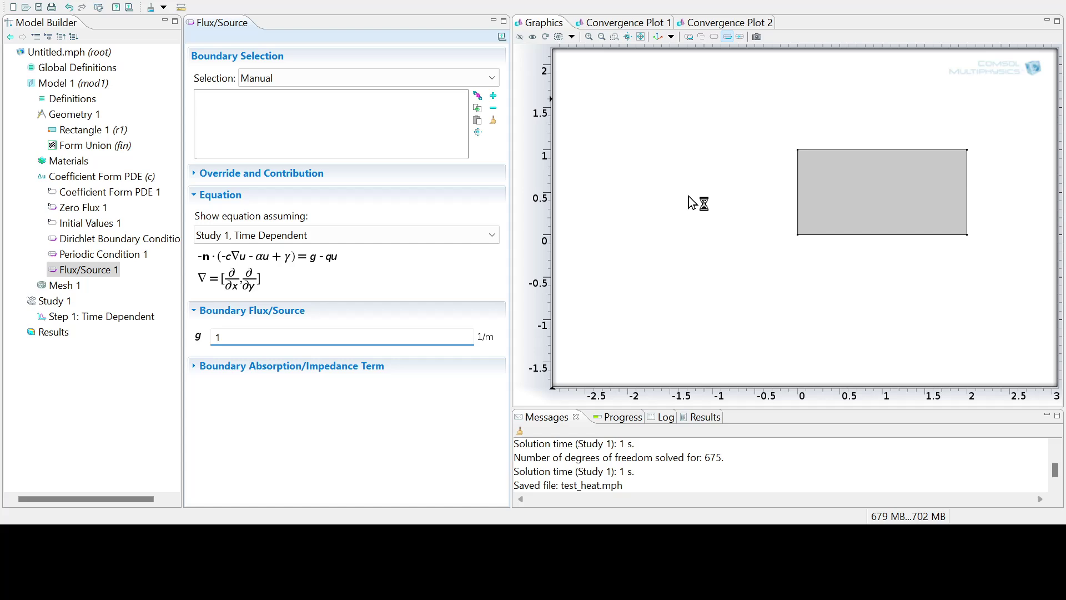
pyautogui.click(832, 155)
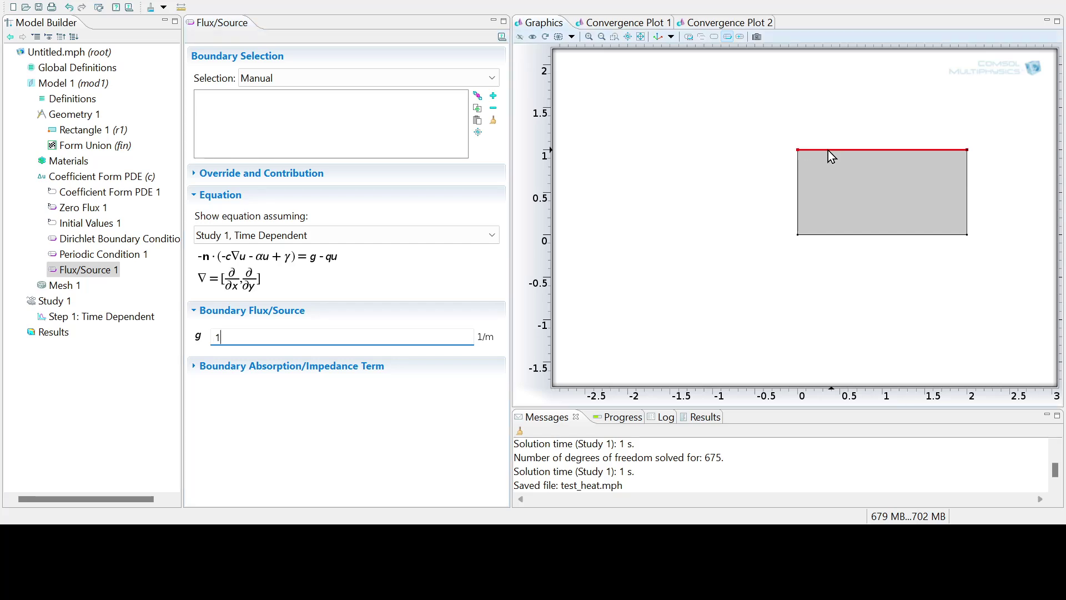
pyautogui.click(494, 96)
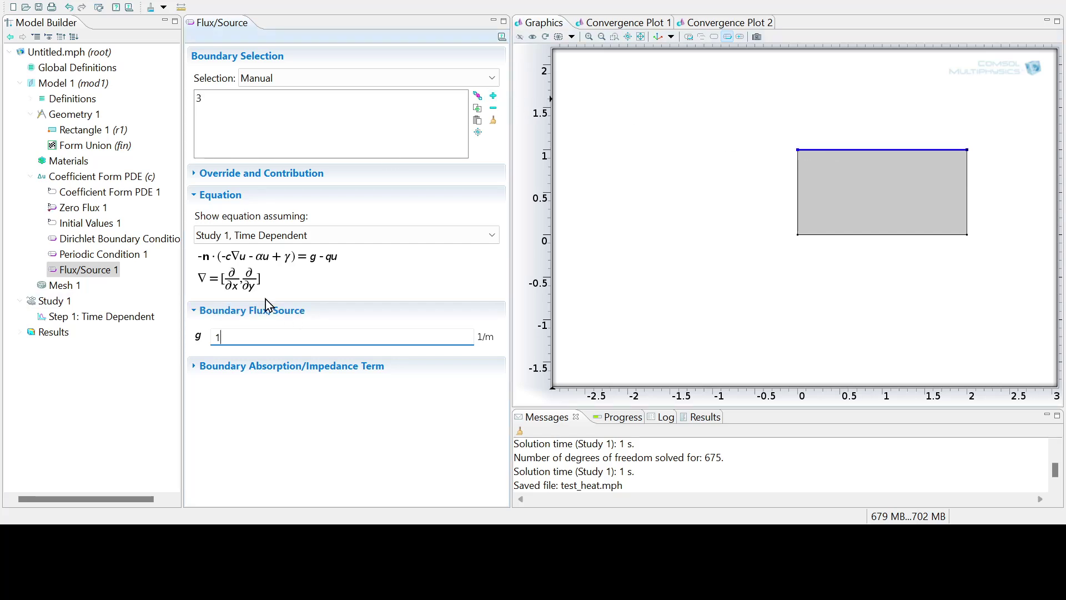
pyautogui.click(305, 338)
# Step: Compare Zero Flux 1's overrides on boundaries 2 and 3 against Periodic Condition 1
pyautogui.click(72, 208)
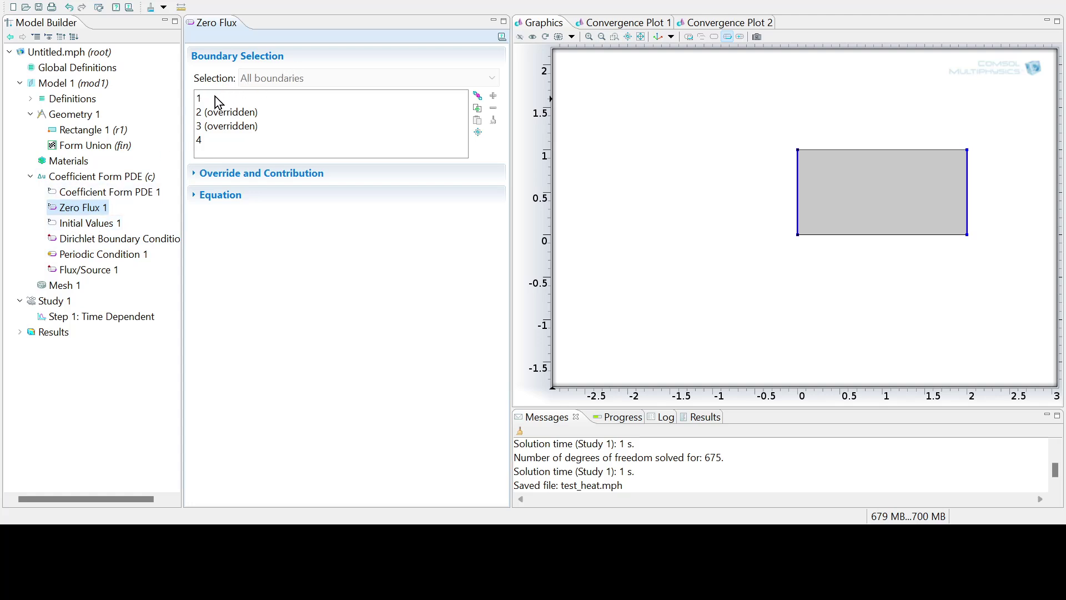
pyautogui.click(109, 254)
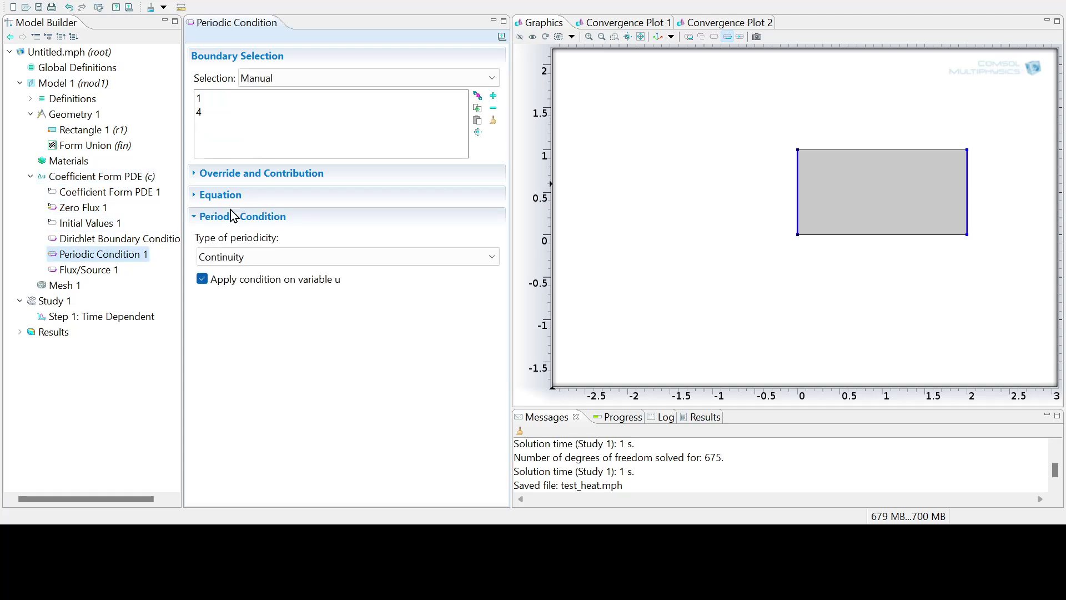
pyautogui.click(87, 211)
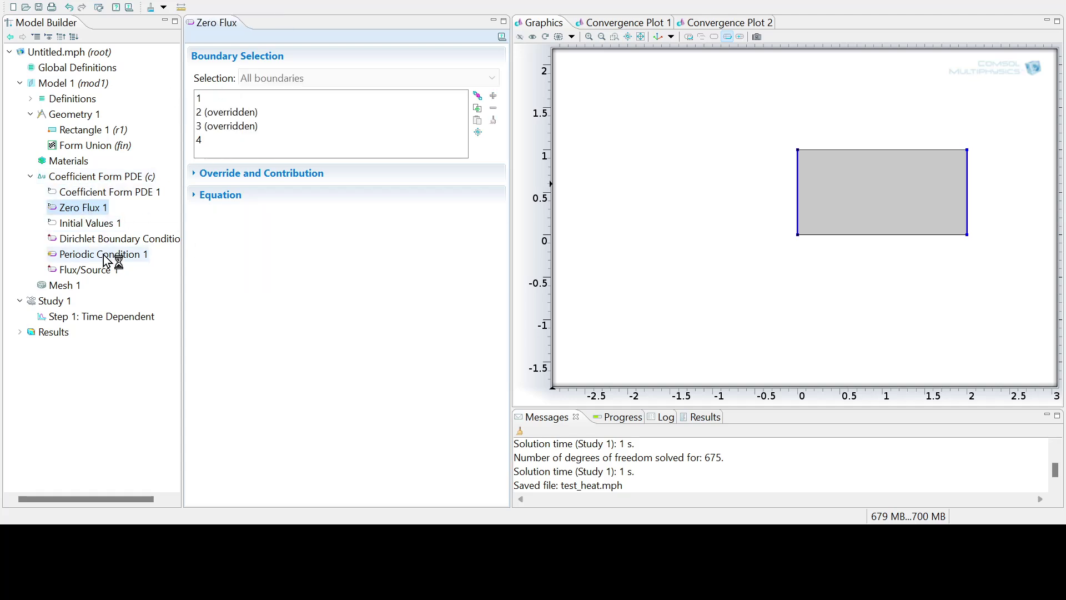
pyautogui.click(103, 192)
pyautogui.click(109, 207)
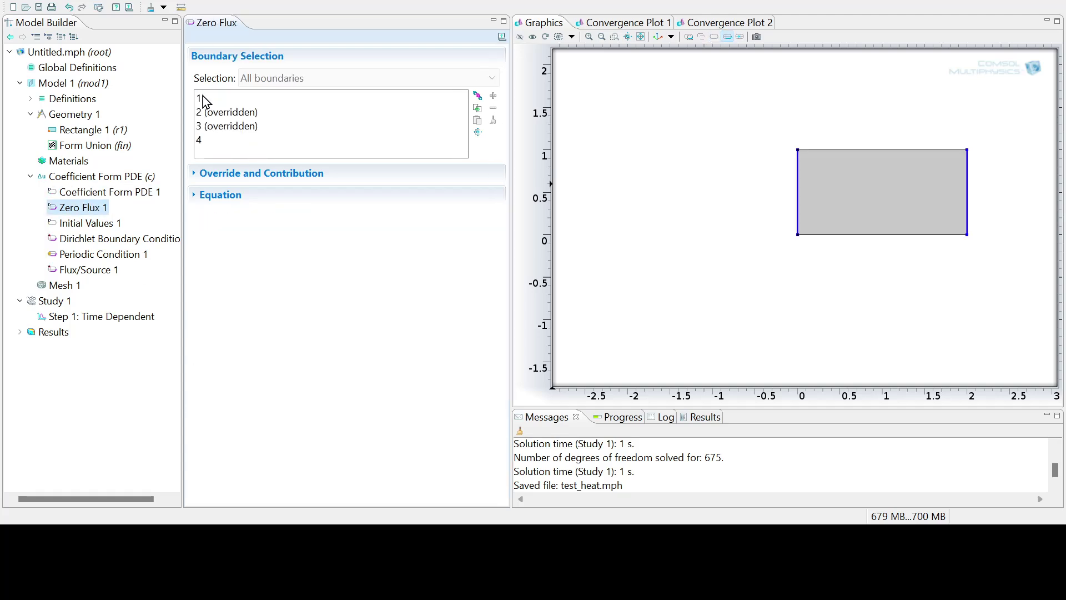
pyautogui.click(365, 100)
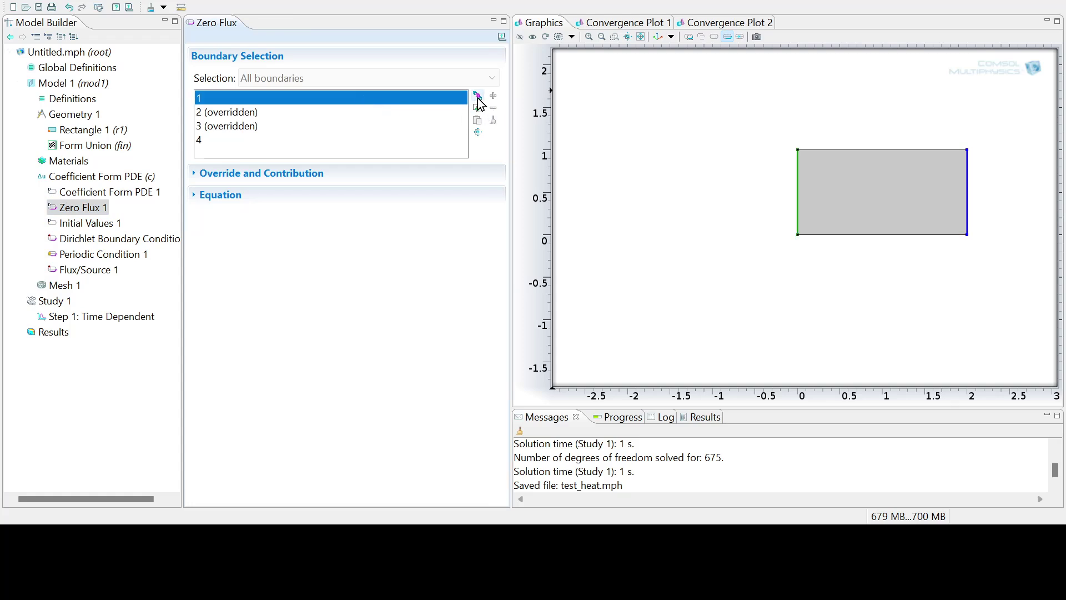
pyautogui.click(306, 173)
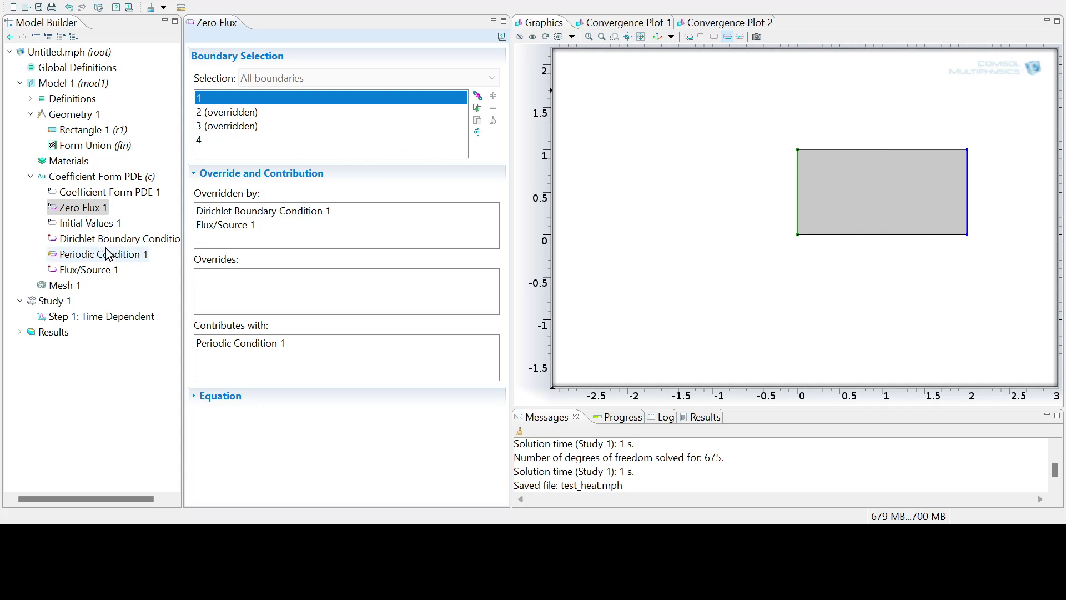
pyautogui.click(109, 254)
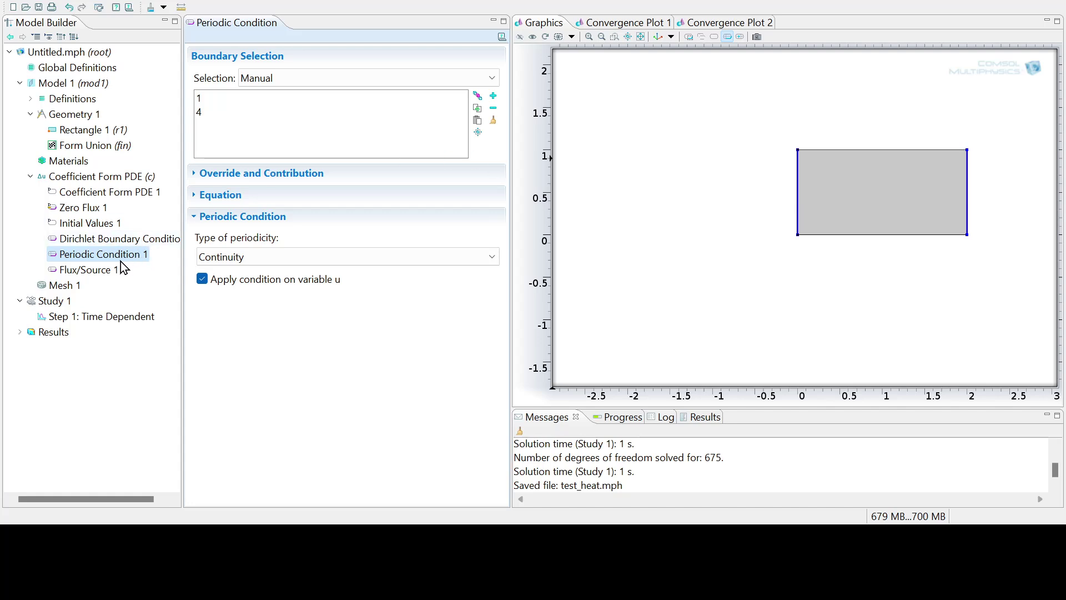
pyautogui.click(91, 208)
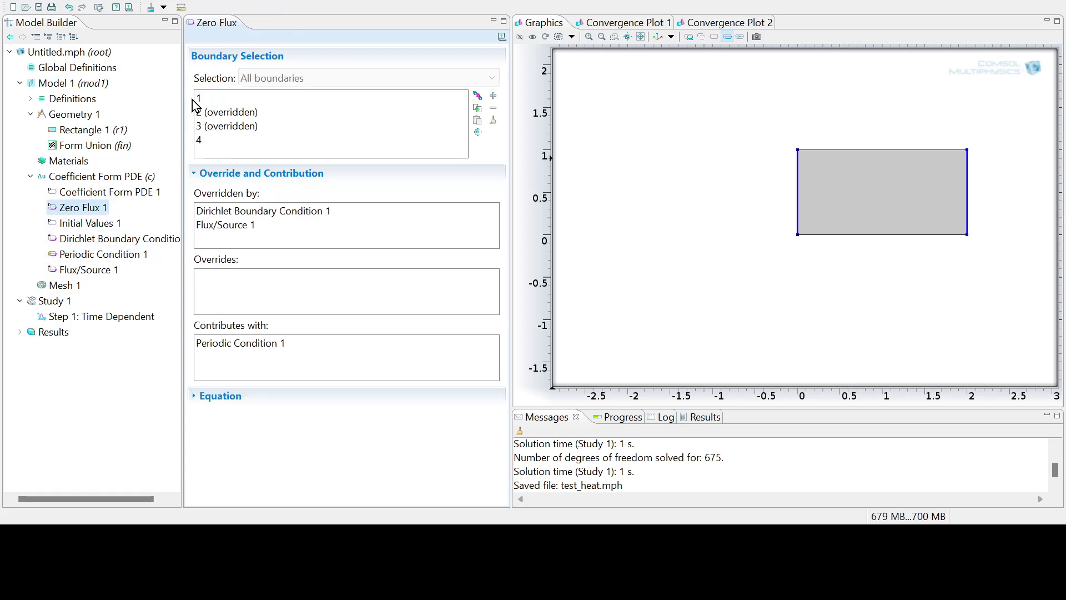
pyautogui.click(124, 256)
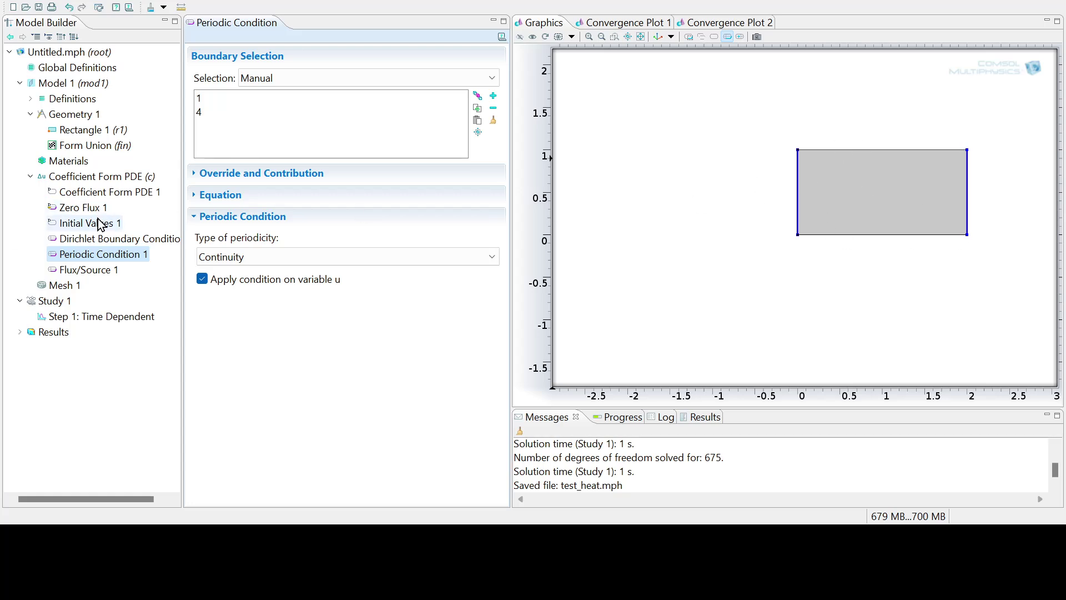
# Step: Add a geometry Point 1 at x = 1, y = 0.5 and build it
pyautogui.click(79, 117)
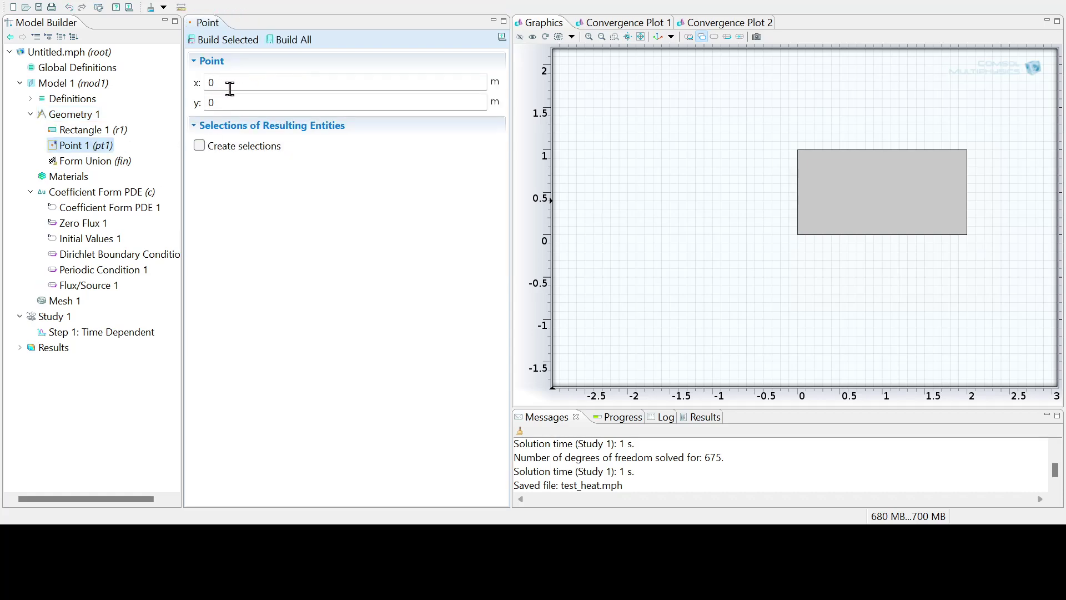
pyautogui.click(227, 87)
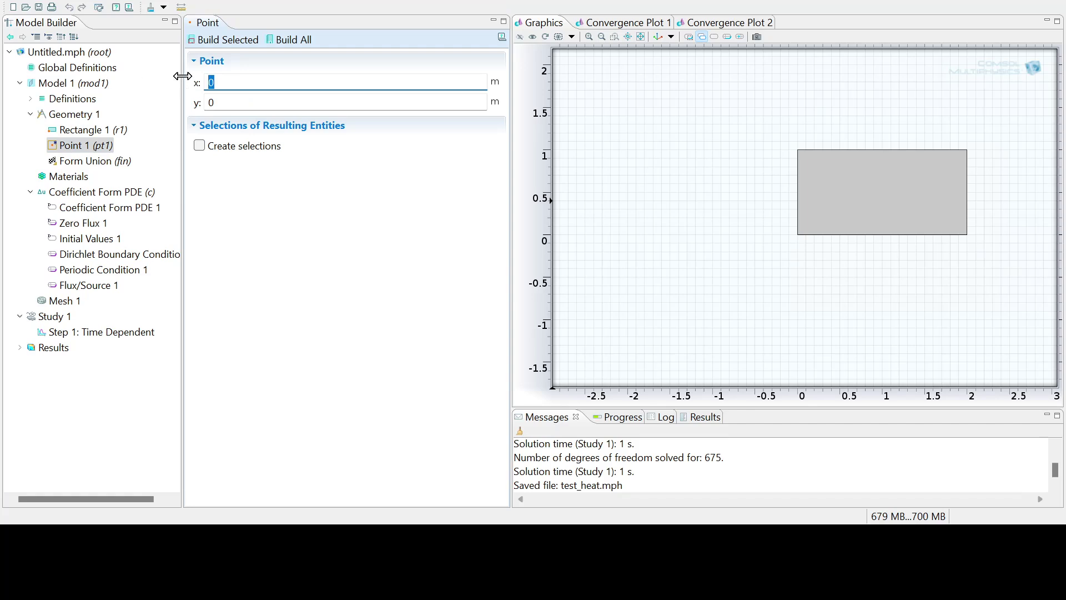
pyautogui.write('1')
pyautogui.click(232, 98)
pyautogui.press('Tab')
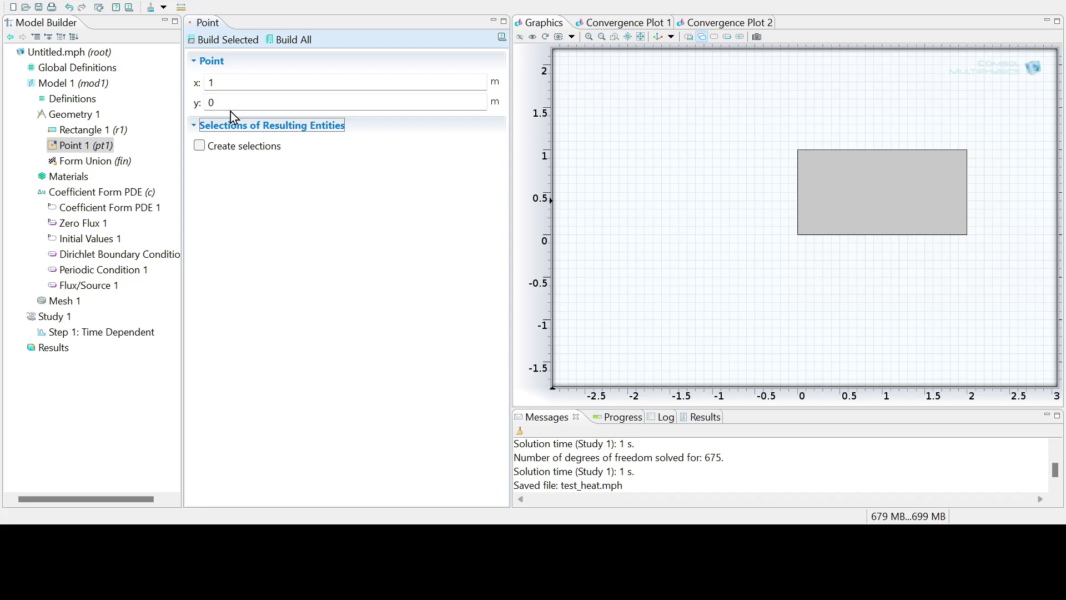
pyautogui.click(217, 40)
pyautogui.click(224, 100)
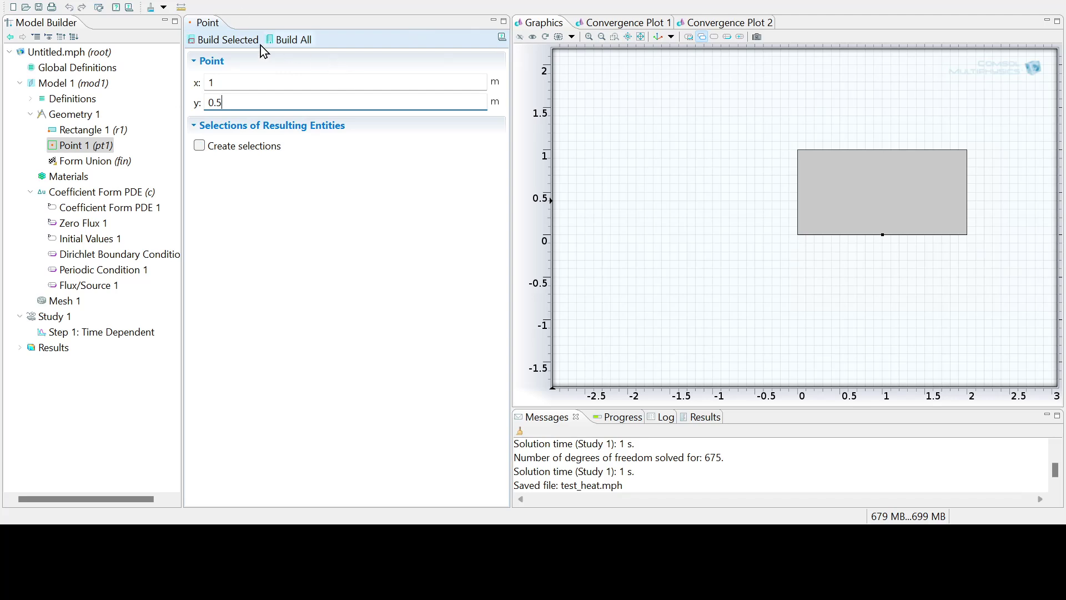
pyautogui.click(234, 41)
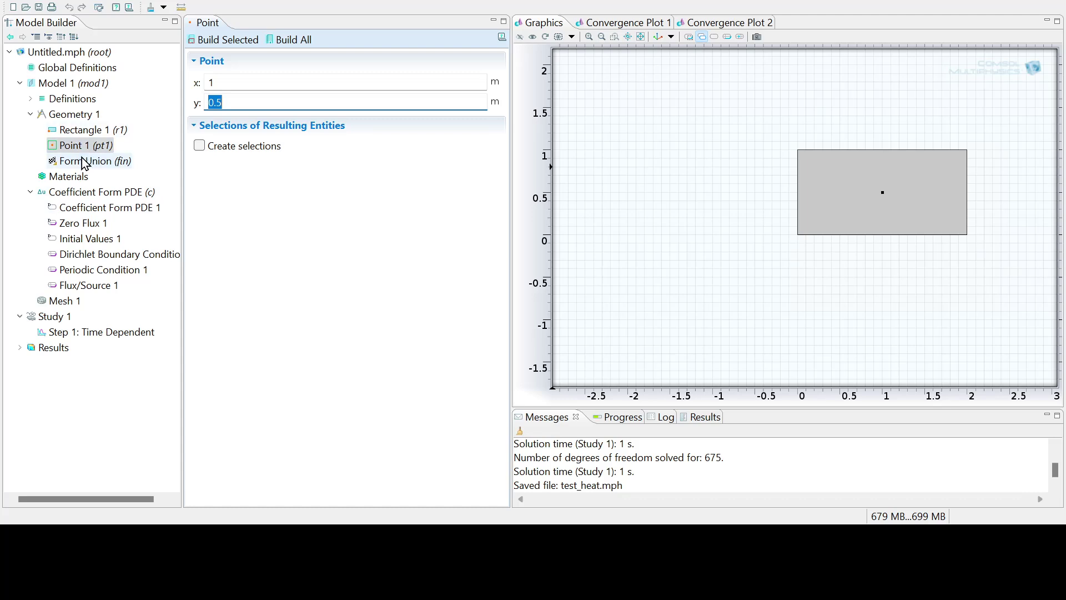
pyautogui.click(20, 348)
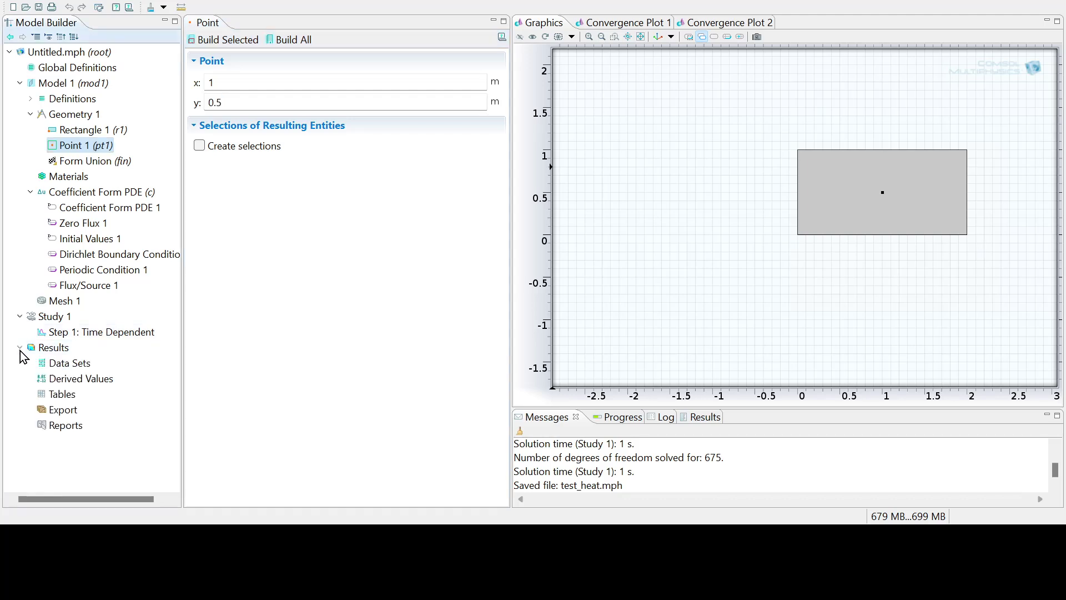
# Step: Build Mesh 1 as a Normal physics-controlled mesh of 314 triangular elements
pyautogui.click(79, 315)
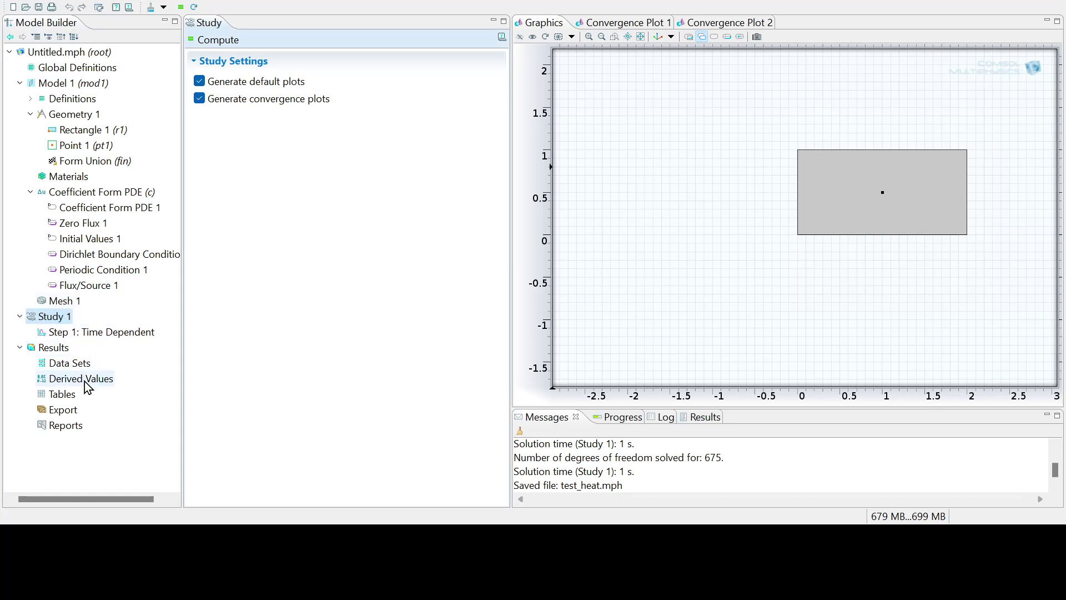
pyautogui.click(57, 354)
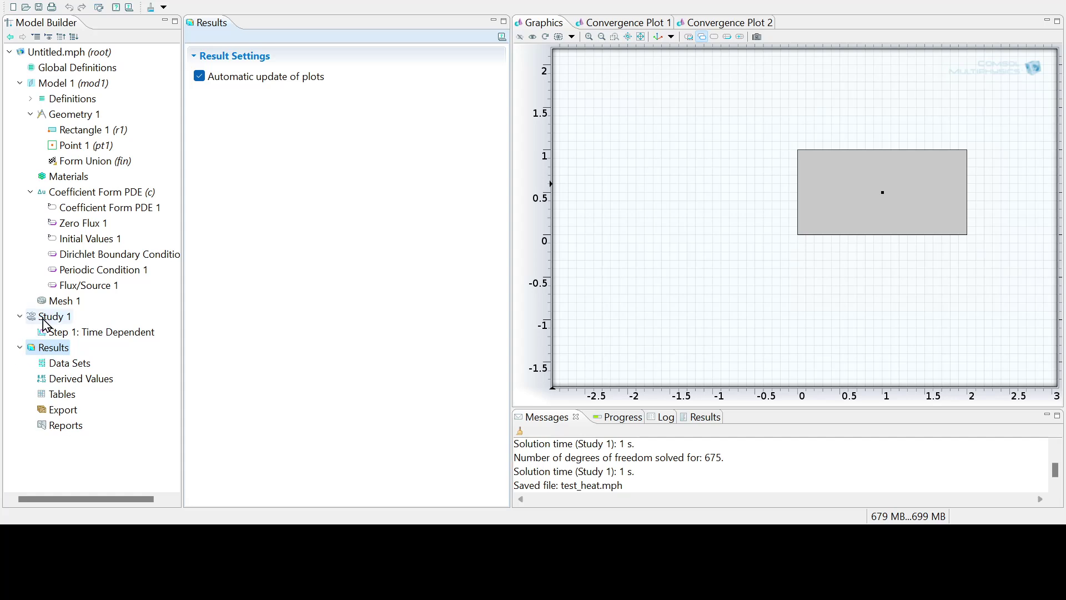
pyautogui.click(50, 300)
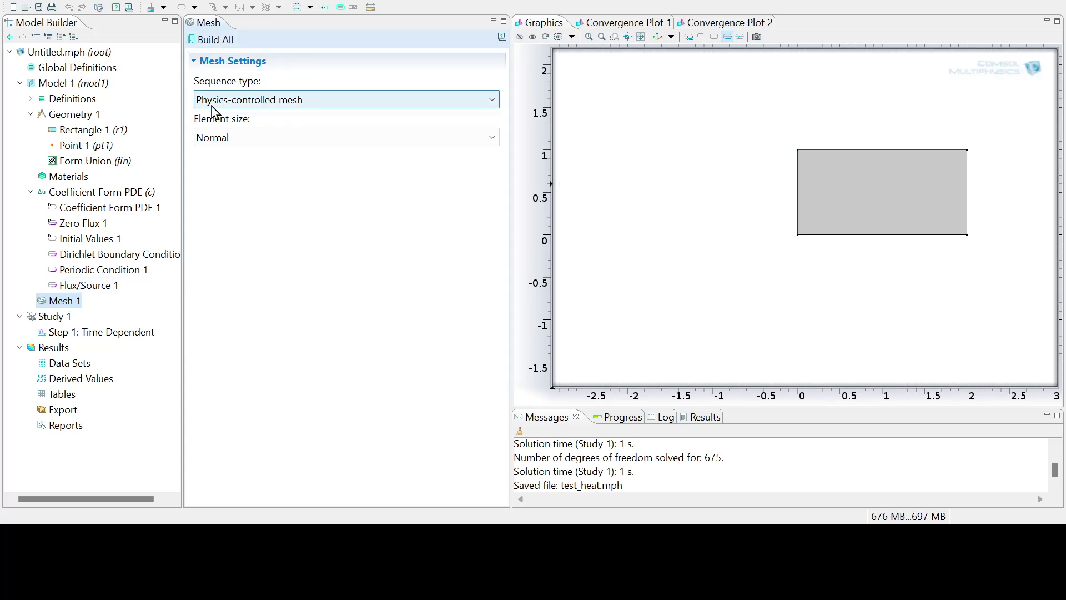
pyautogui.click(201, 40)
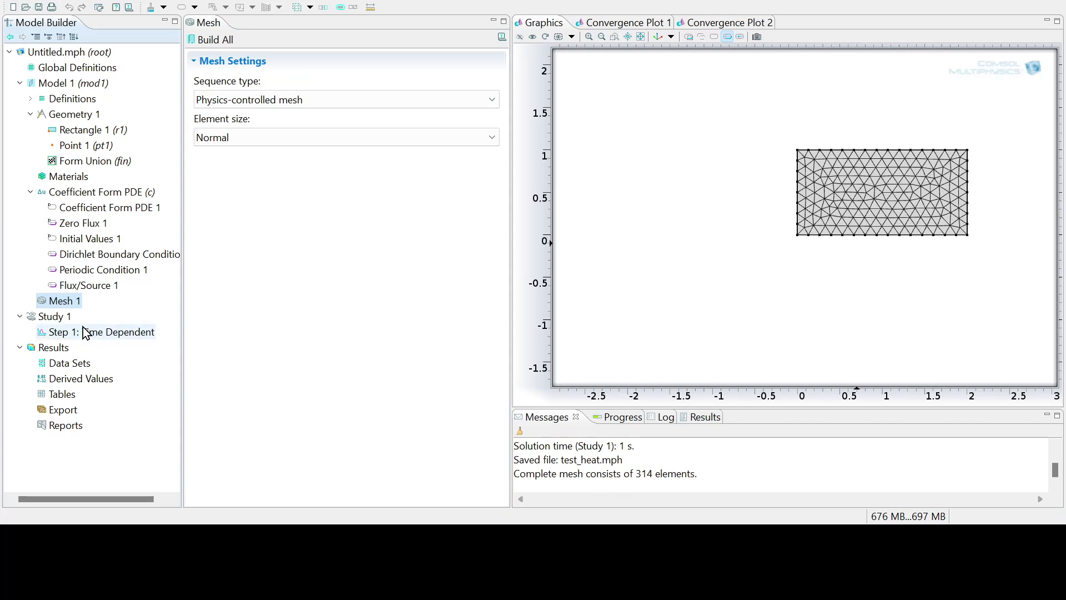
# Step: Set the time-dependent step's output times to range(0,0.1,2)
pyautogui.click(62, 317)
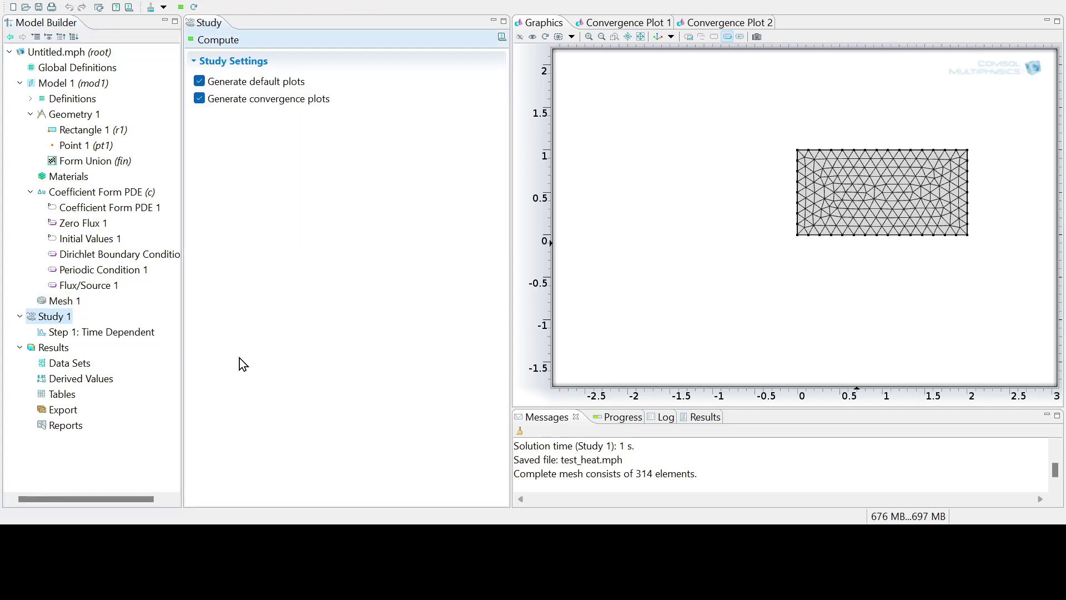
pyautogui.click(110, 332)
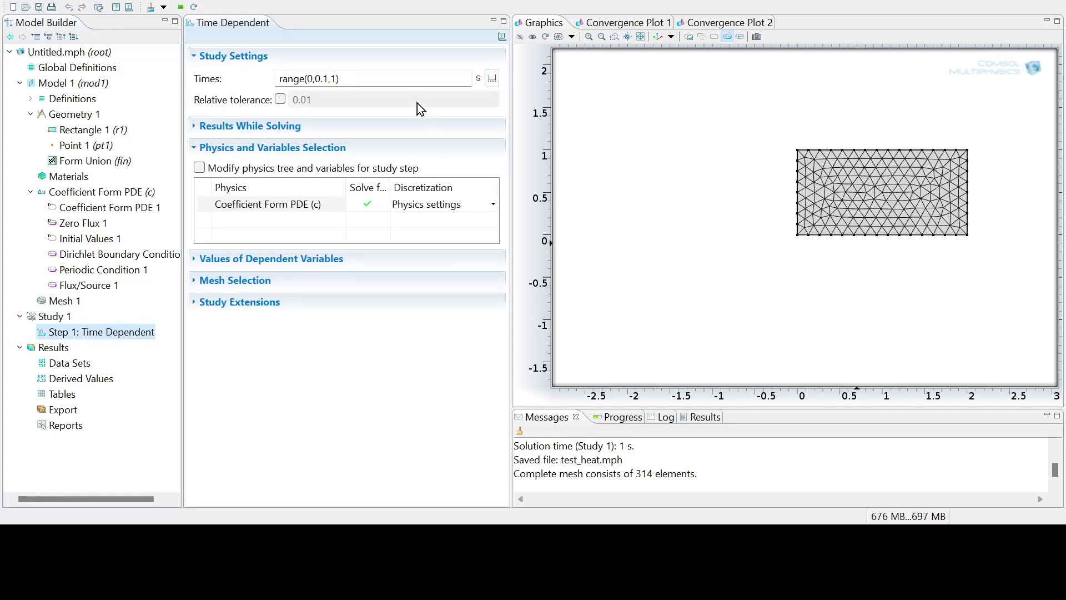
pyautogui.click(493, 81)
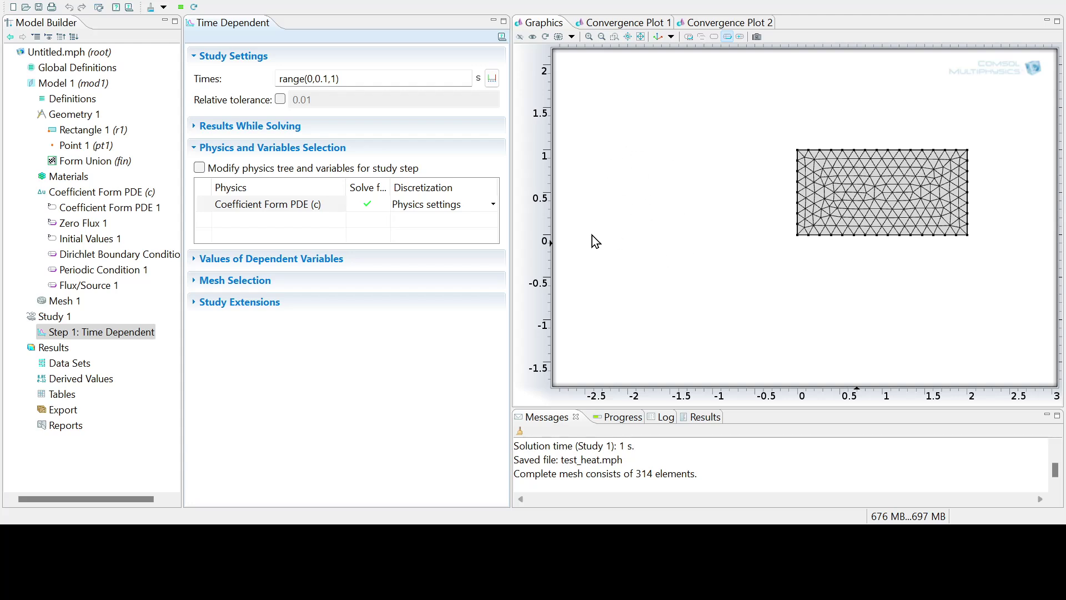
pyautogui.press('BackSpace')
pyautogui.write('2')
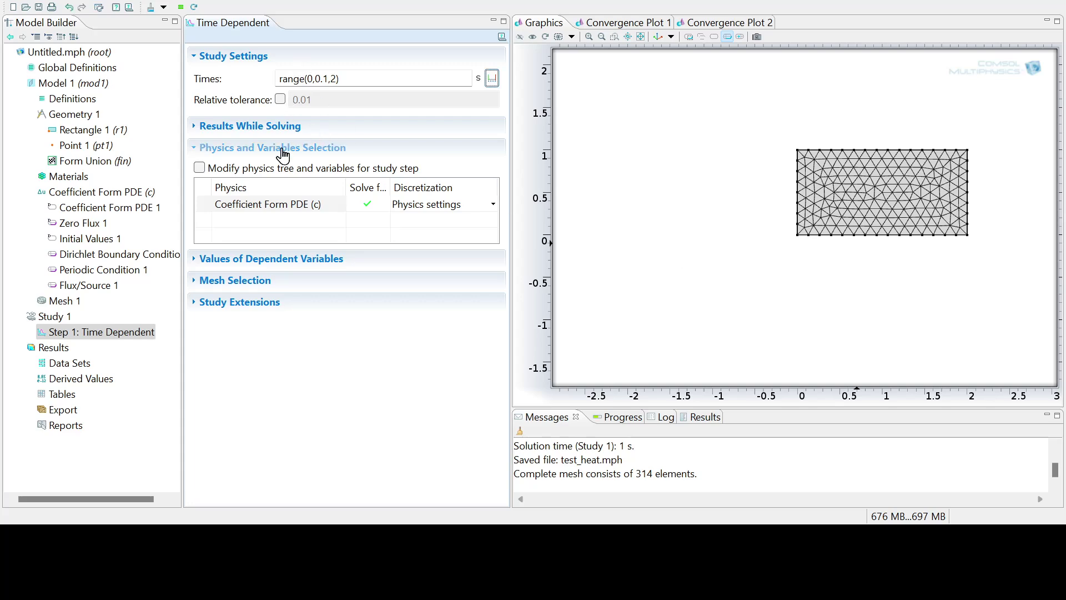
# Step: Expand the dependent variable, mesh selection and study extension sections, then select Study 1
pyautogui.click(200, 261)
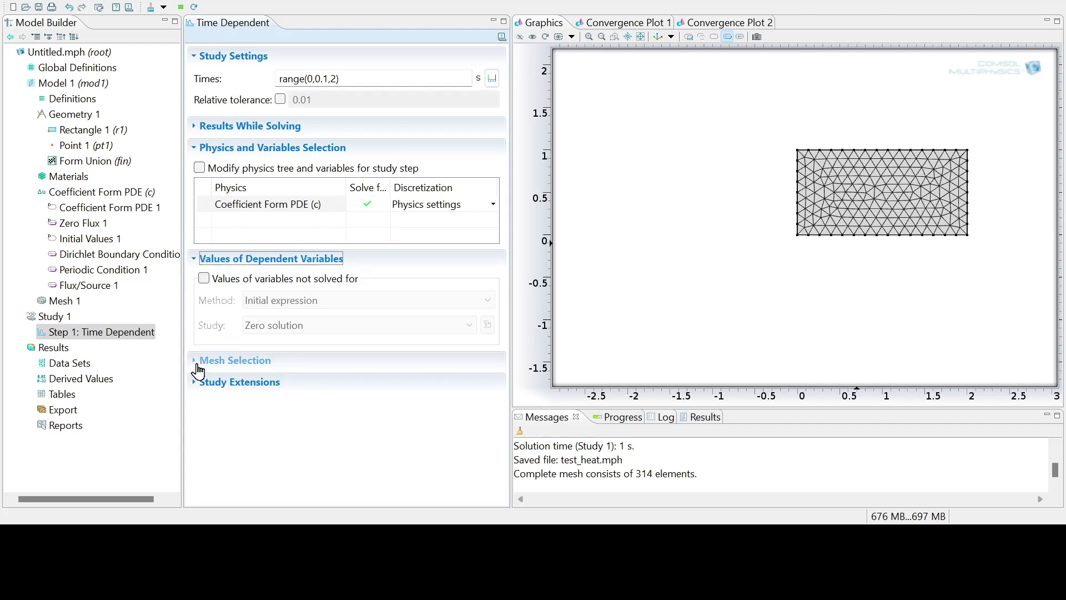
pyautogui.click(198, 362)
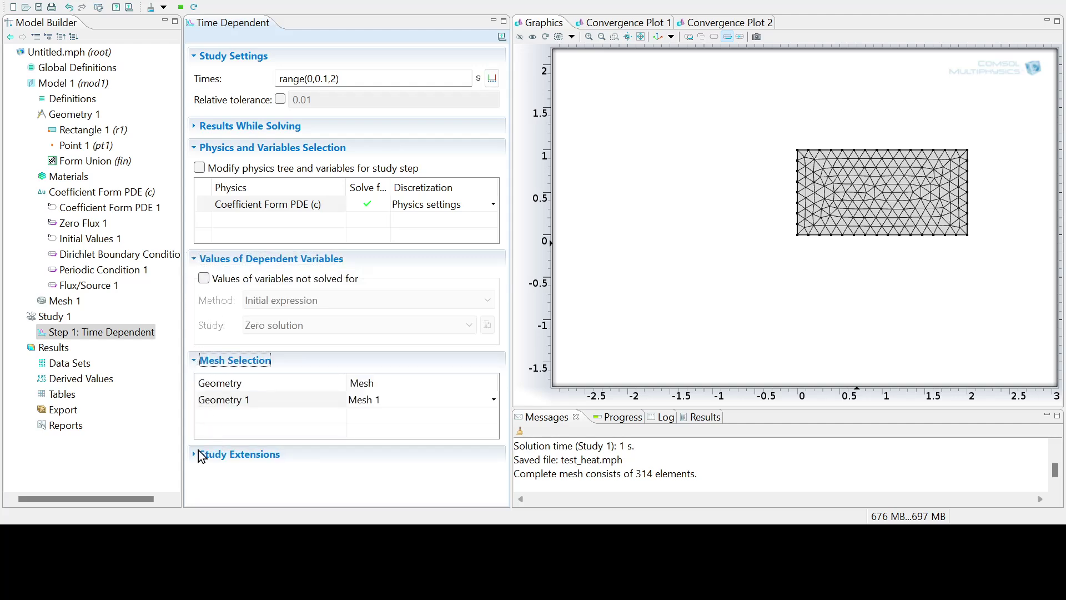
pyautogui.click(193, 454)
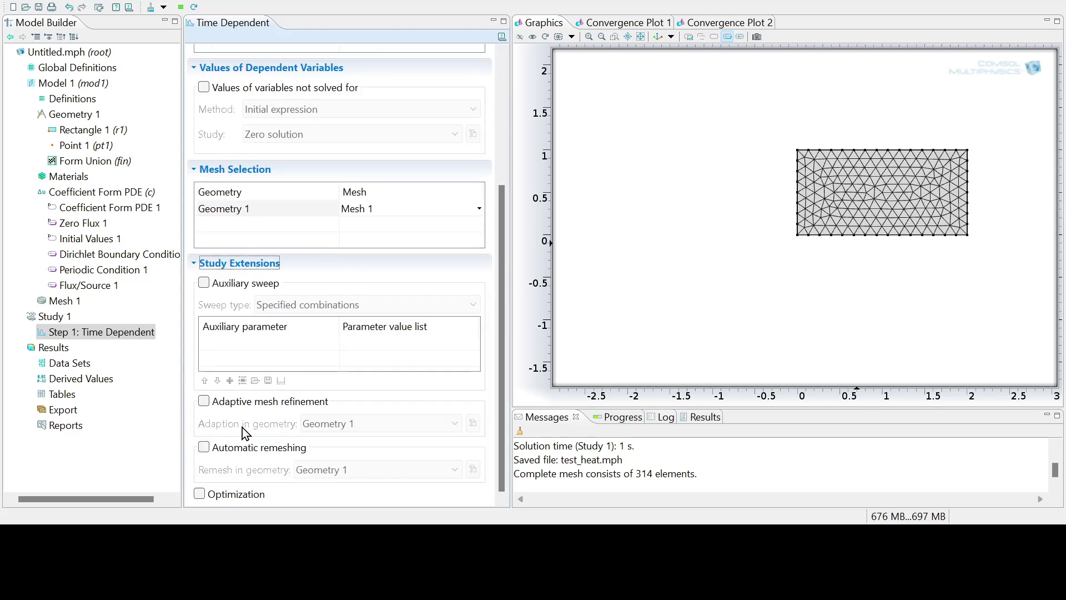
pyautogui.scroll(3, 327, 241)
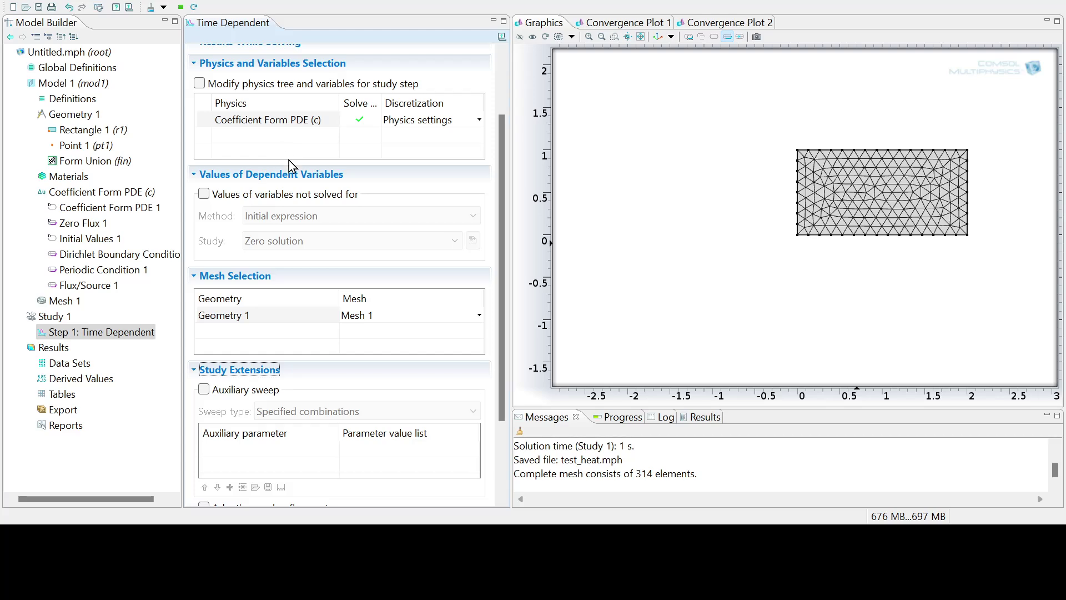
pyautogui.scroll(3, 290, 166)
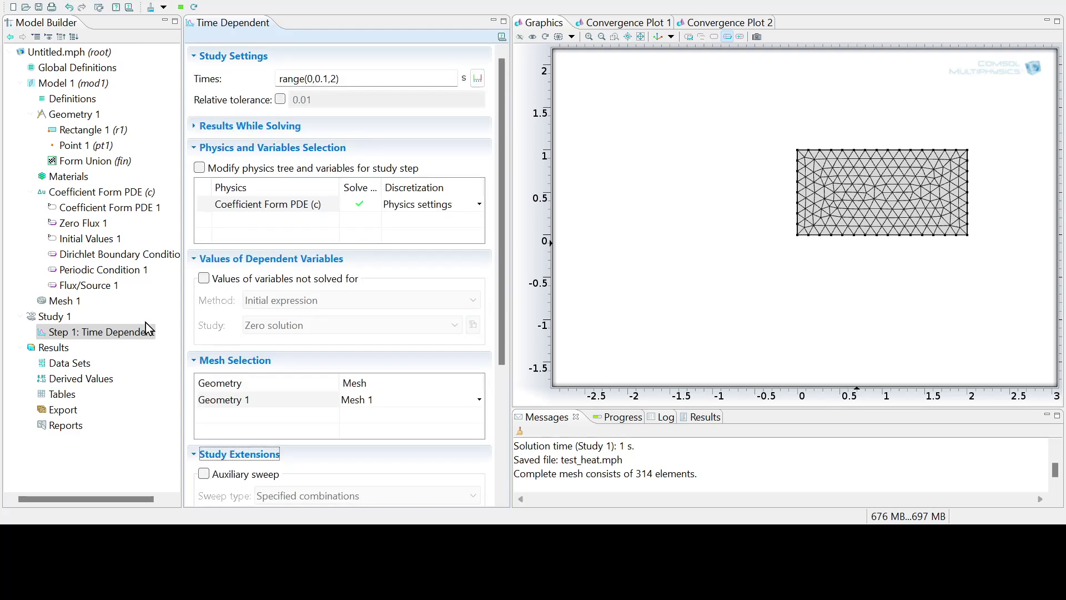
pyautogui.click(57, 321)
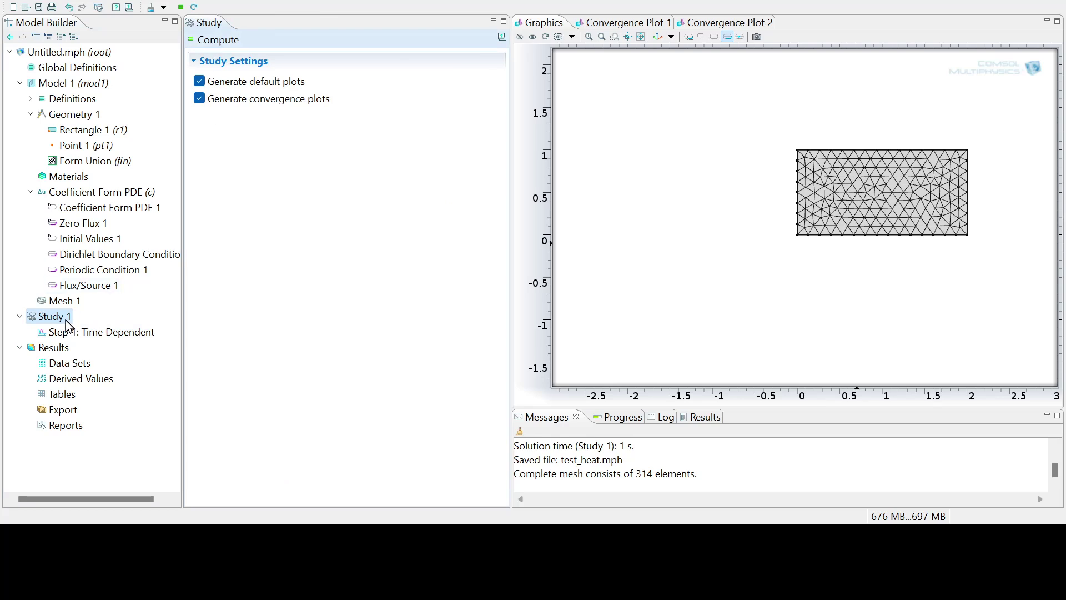
# Step: Compute Study 1 so the heat problem is solved through Time=2
pyautogui.click(215, 41)
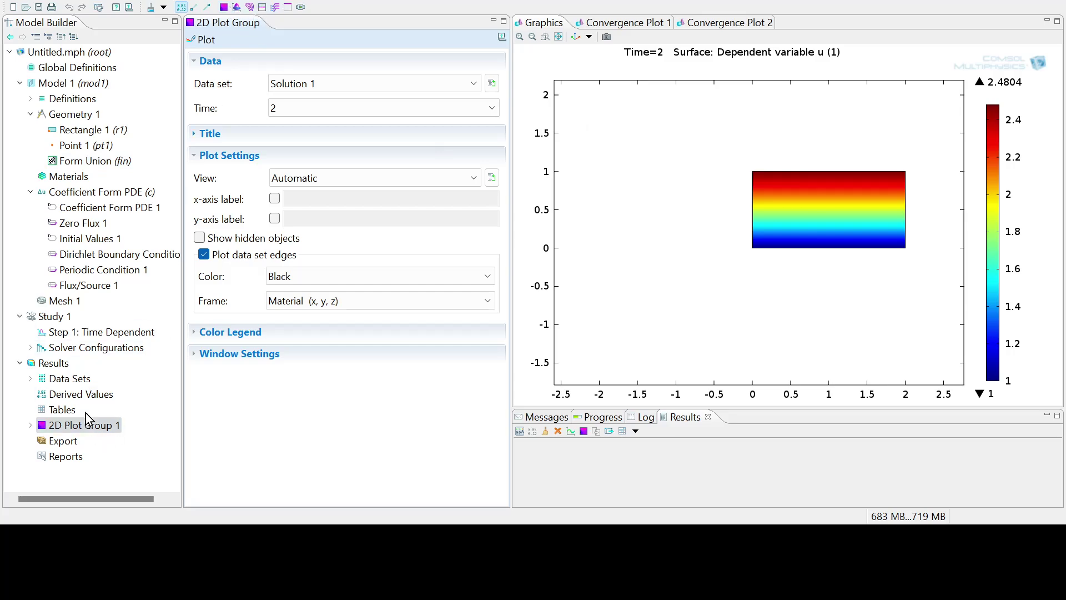
# Step: Add an empty 1D Plot Group under Results alongside the surface plot of u
pyautogui.click(56, 364)
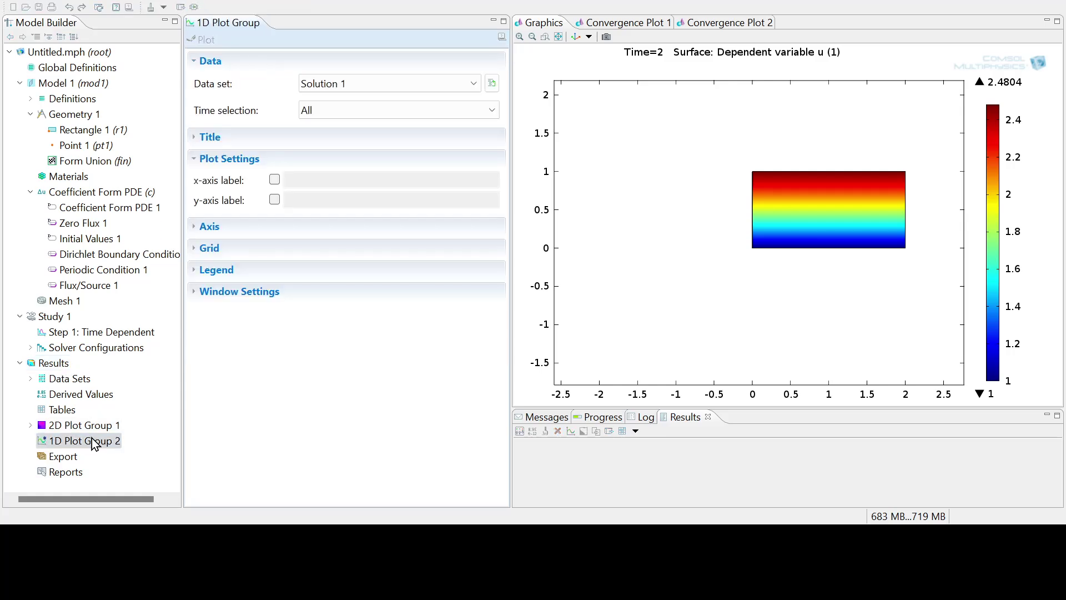
pyautogui.click(94, 442)
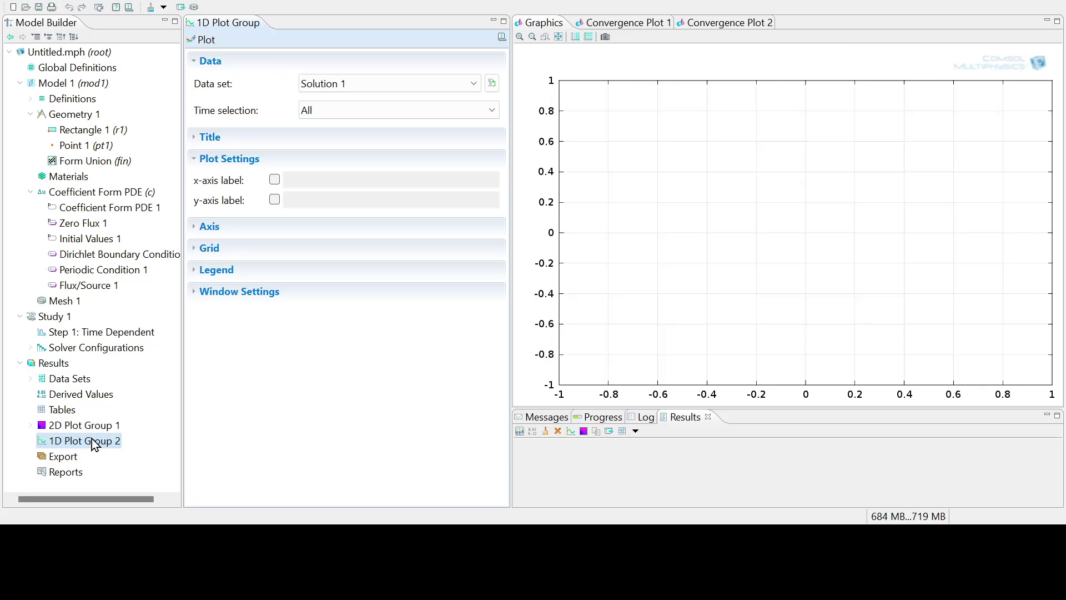
pyautogui.click(55, 365)
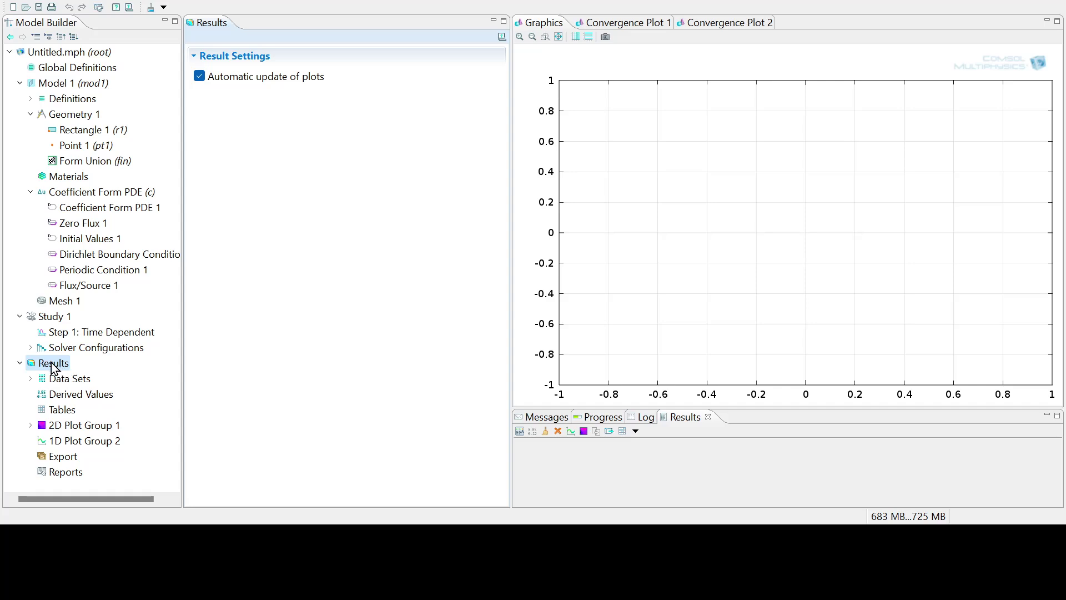
pyautogui.click(100, 428)
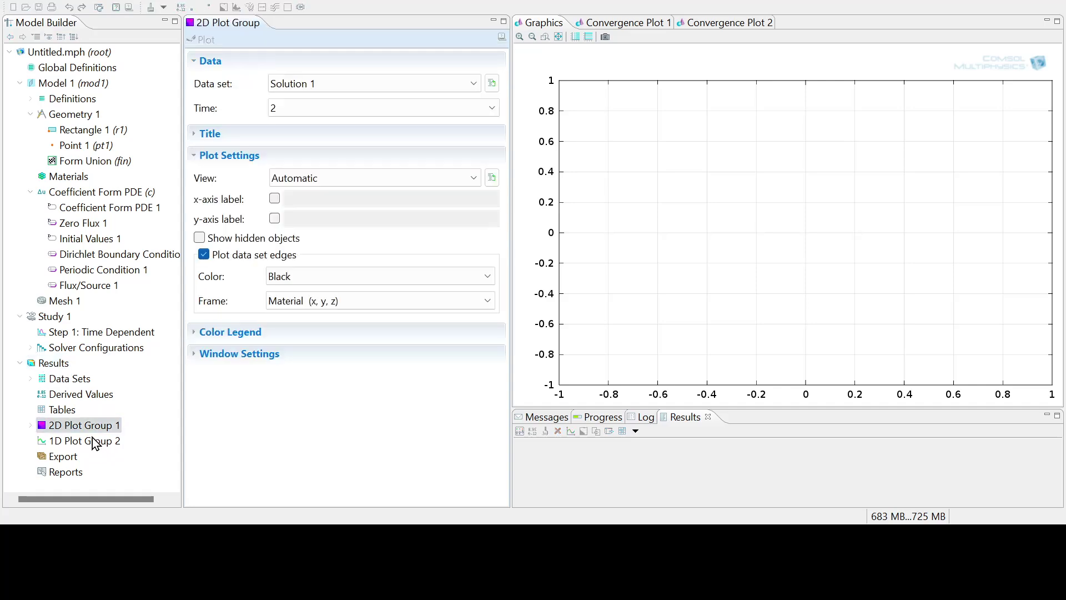
pyautogui.click(78, 444)
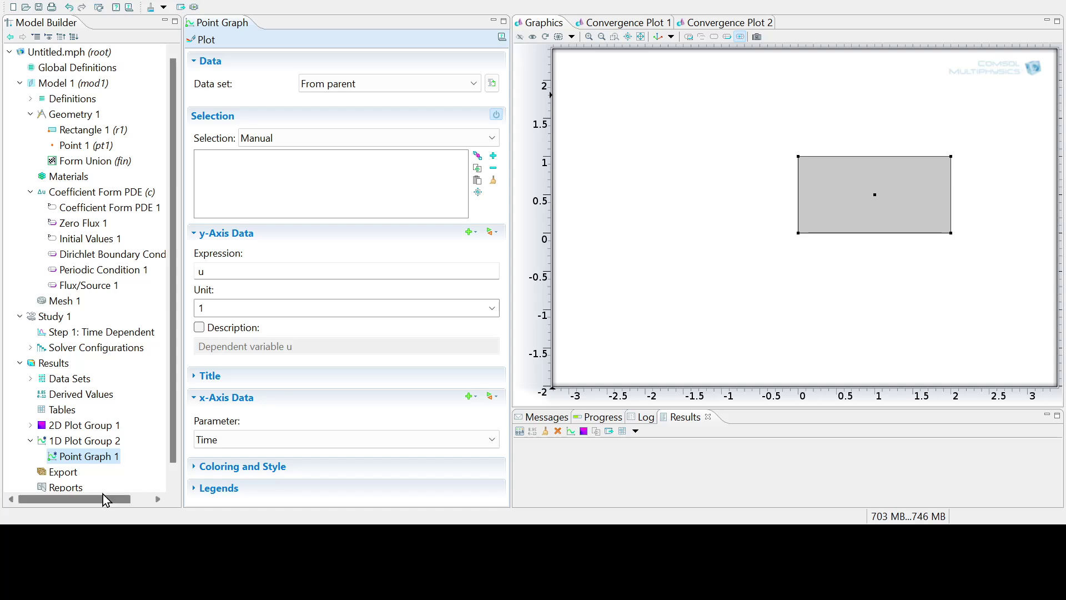
# Step: Add Point Graph 1 to the 1D plot group and activate its point selection
pyautogui.click(103, 443)
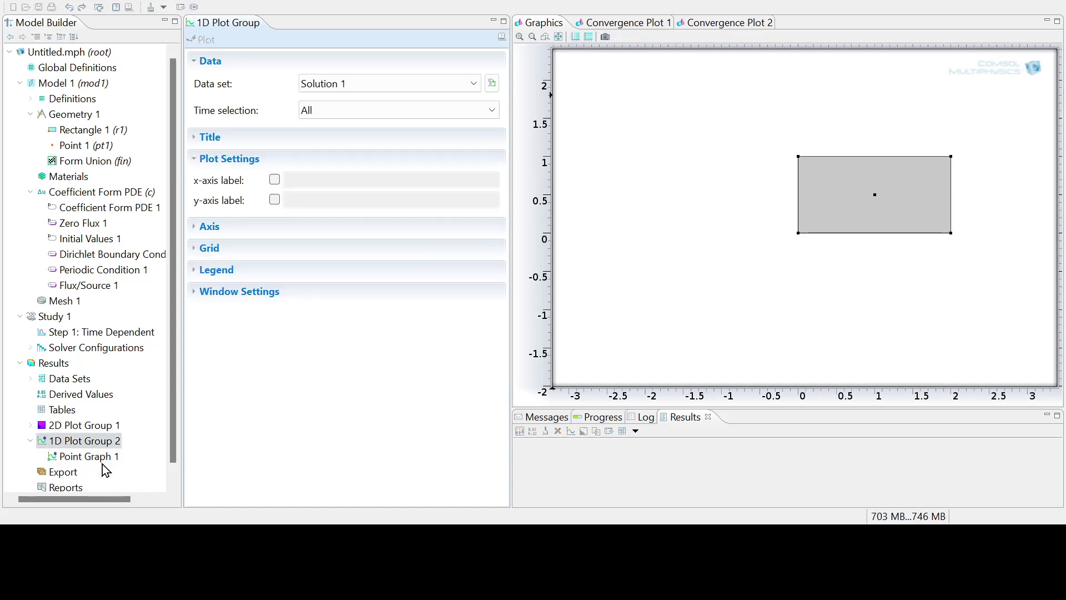
pyautogui.click(104, 457)
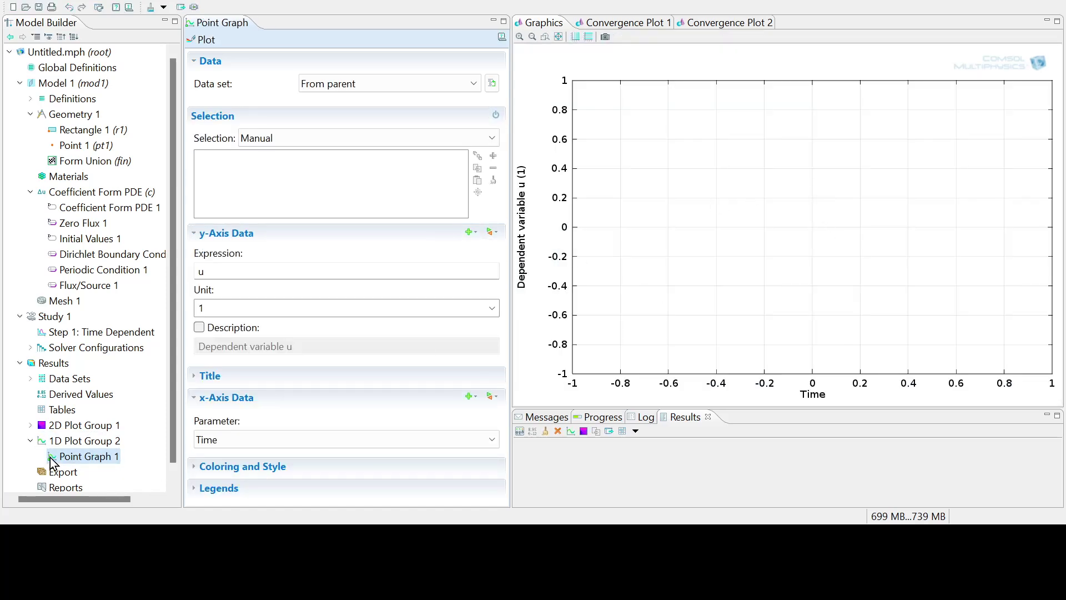
pyautogui.click(94, 443)
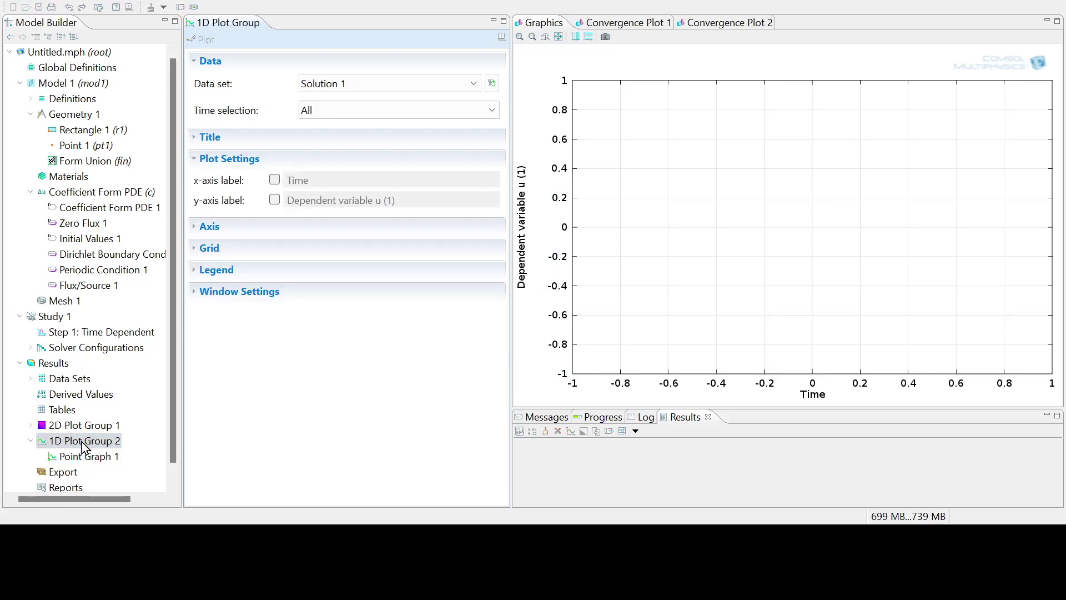
pyautogui.click(81, 460)
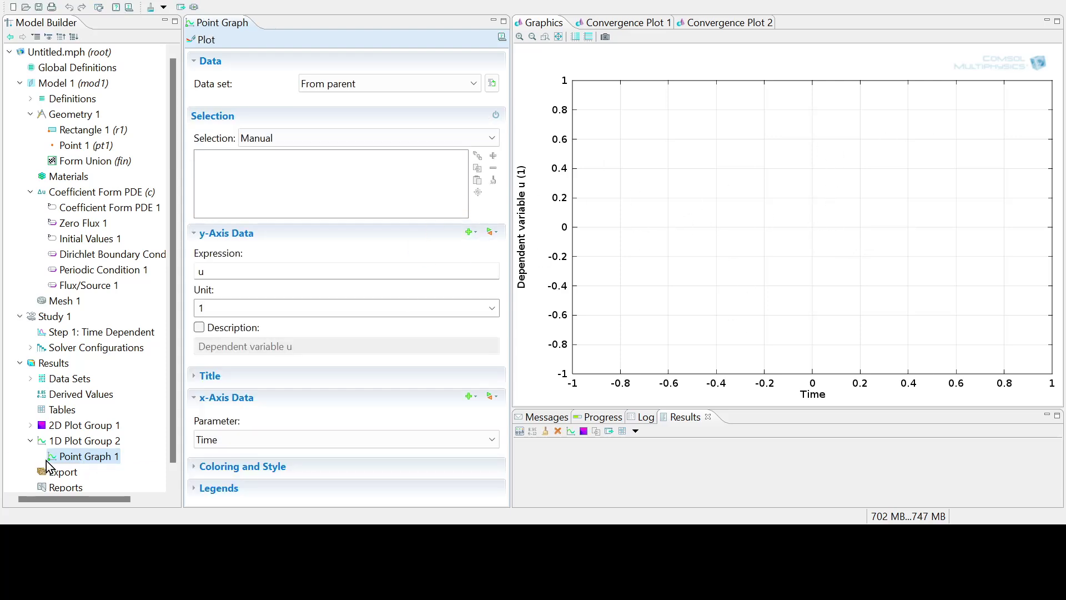
pyautogui.click(81, 441)
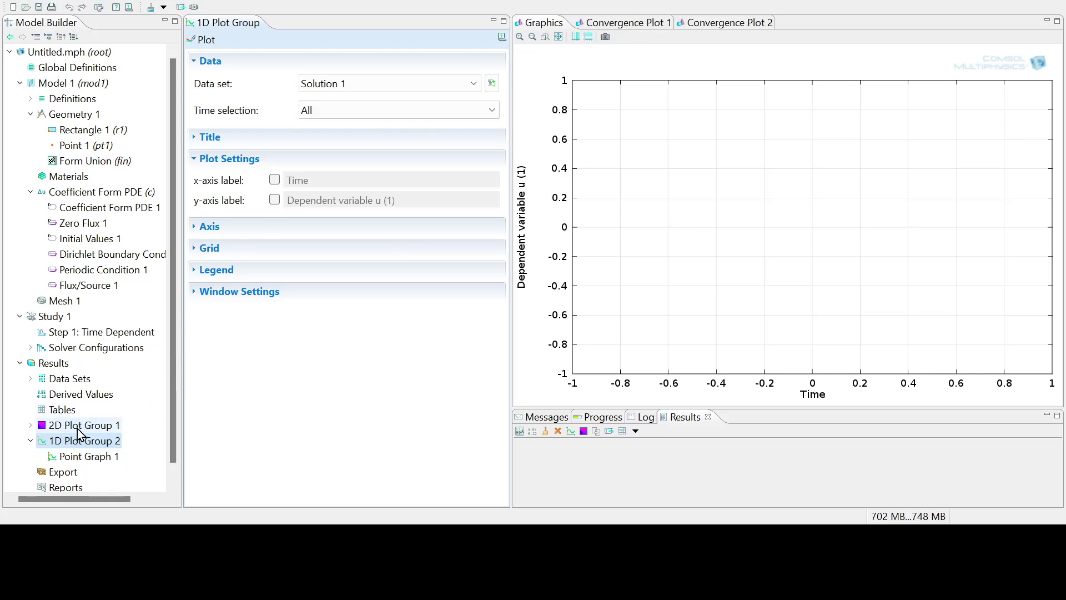
pyautogui.click(84, 456)
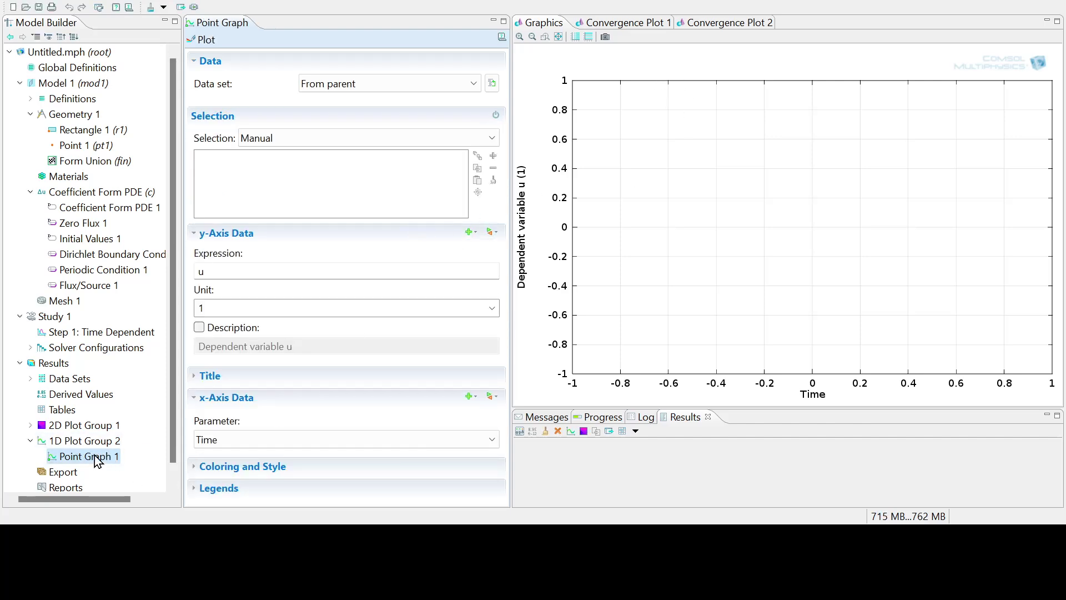
pyautogui.click(428, 154)
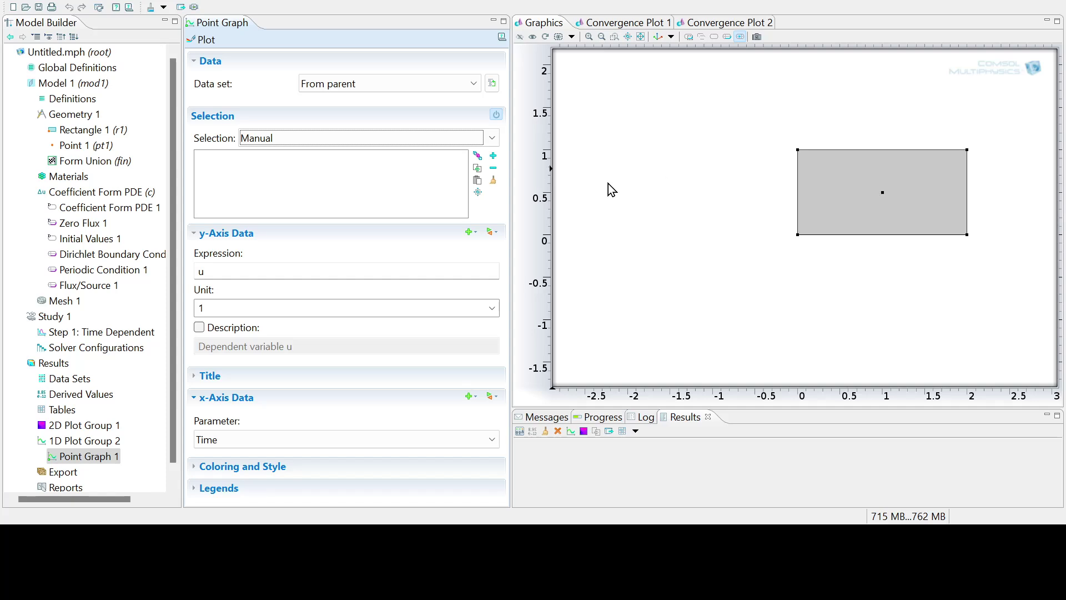
# Step: Plot u versus time for all points in Point Graph 1
pyautogui.scroll(-1, 388, 138)
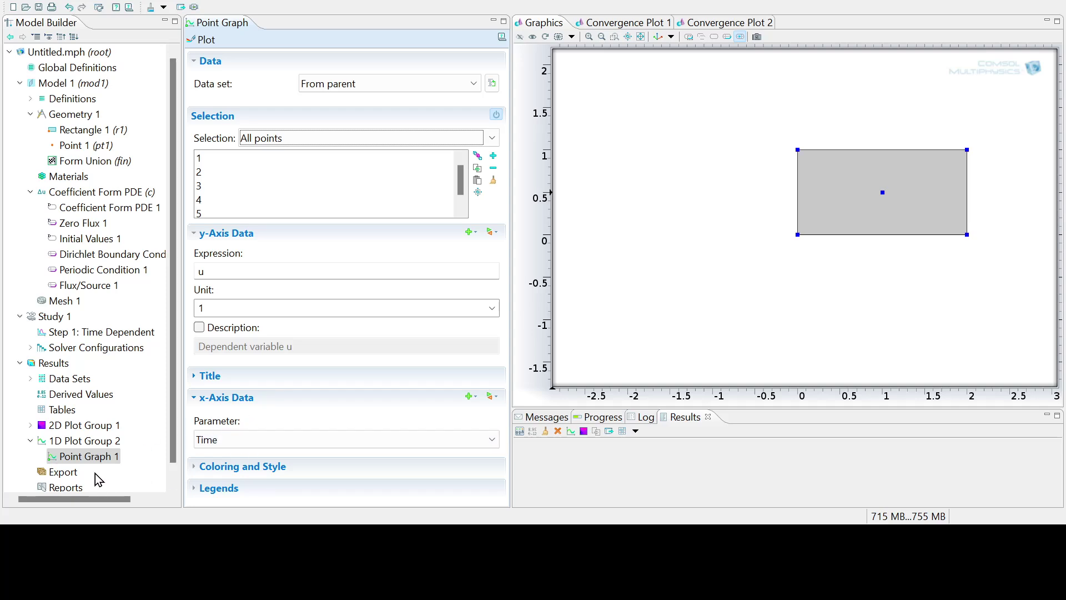
pyautogui.click(205, 41)
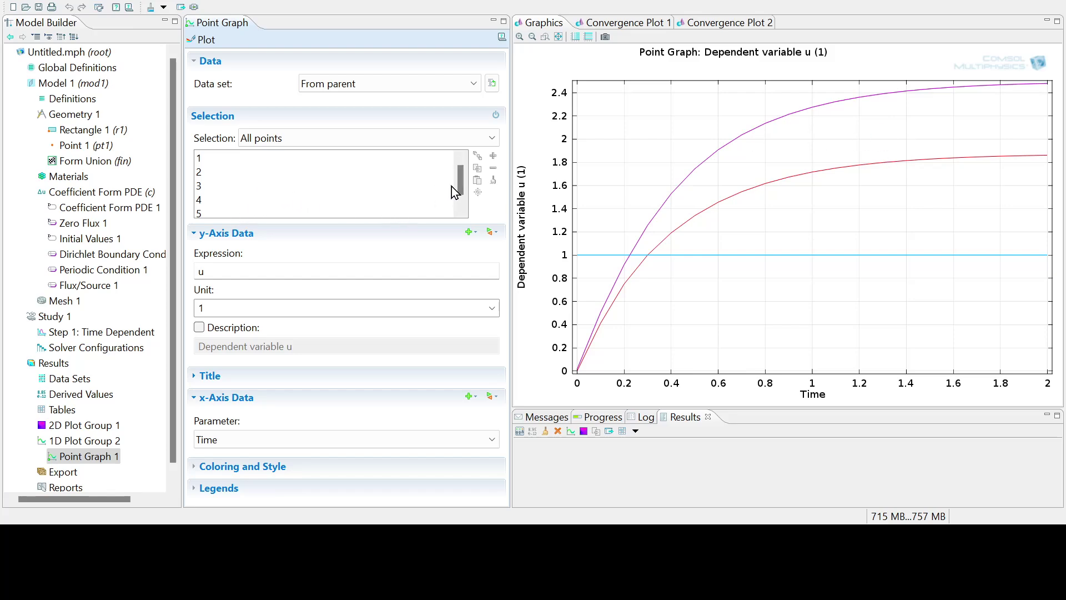
# Step: Switch the point selection to Manual and remove points 1, 2, 4 and 5
pyautogui.click(356, 144)
pyautogui.click(357, 162)
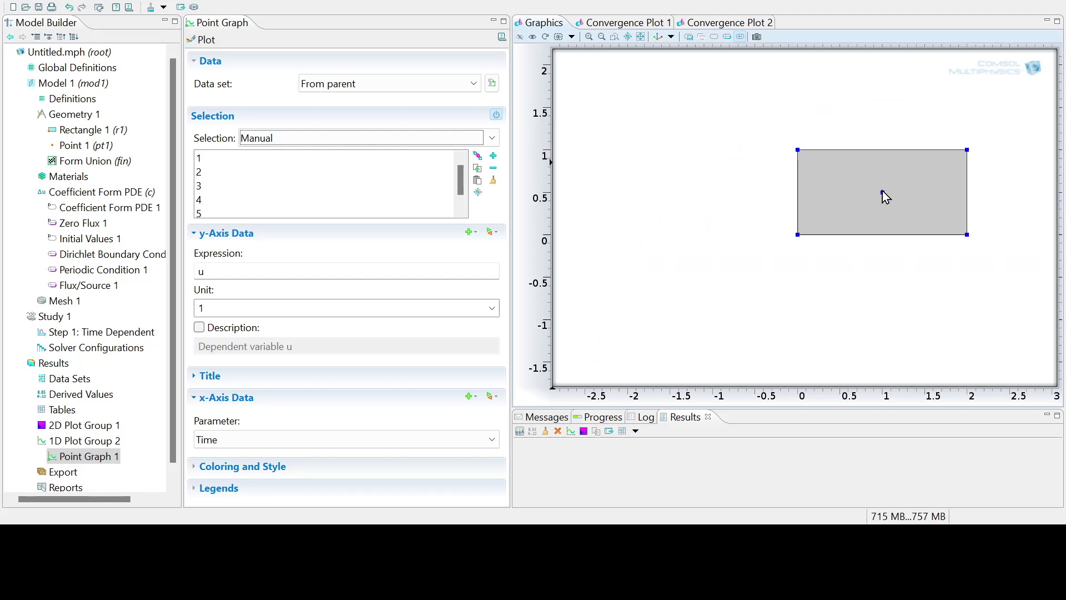
pyautogui.click(319, 159)
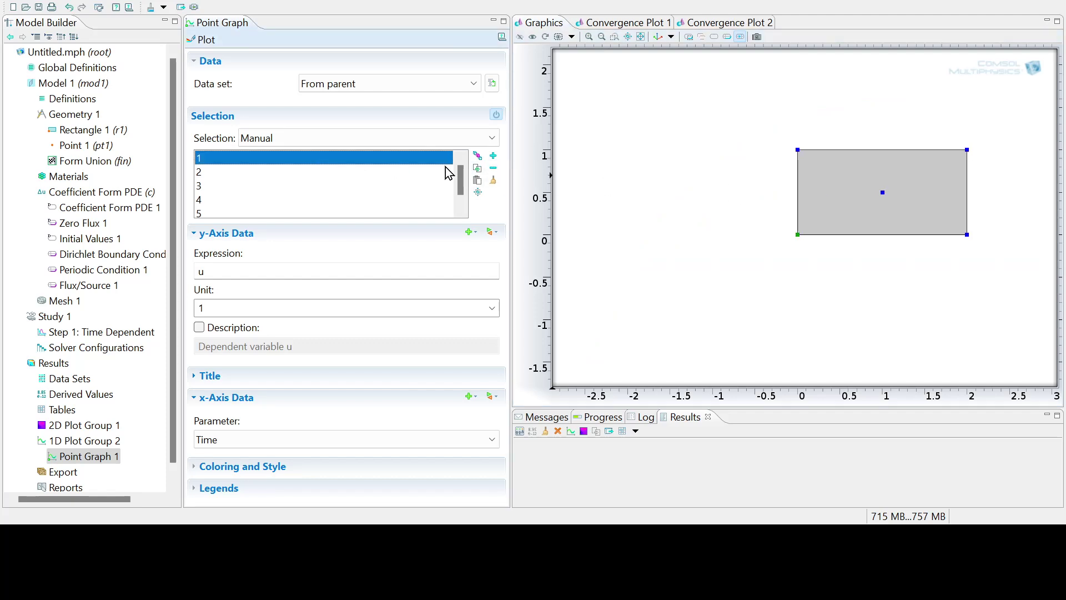
pyautogui.click(494, 168)
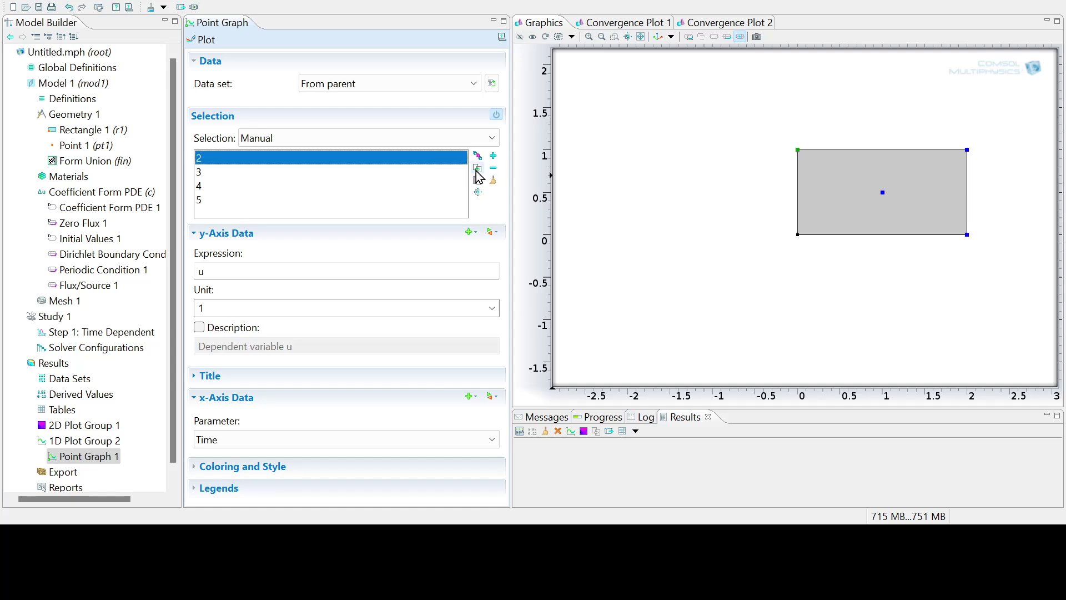
pyautogui.click(494, 168)
pyautogui.click(442, 159)
pyautogui.click(494, 168)
pyautogui.click(444, 160)
pyautogui.click(494, 168)
pyautogui.click(421, 159)
# Step: Keep only centre point 3 in the selection and replot u versus time
pyautogui.click(494, 168)
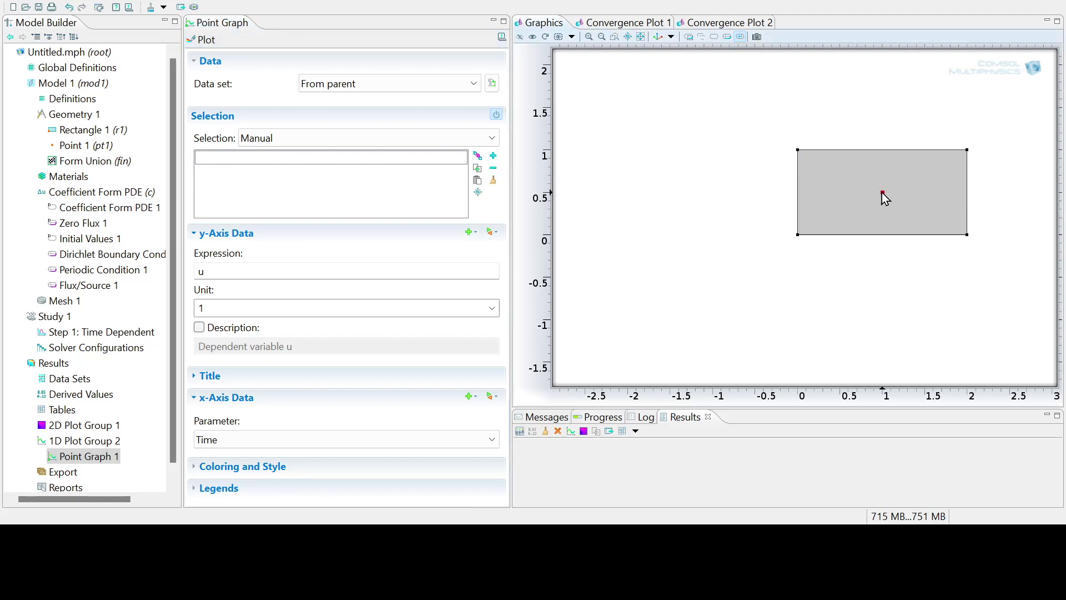
pyautogui.click(493, 156)
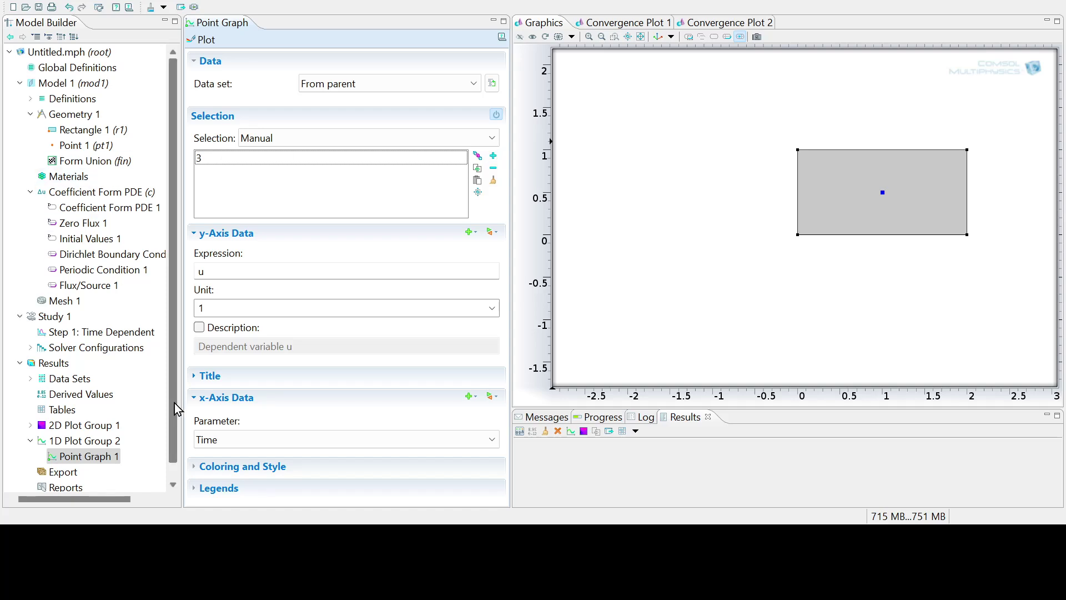
pyautogui.click(203, 40)
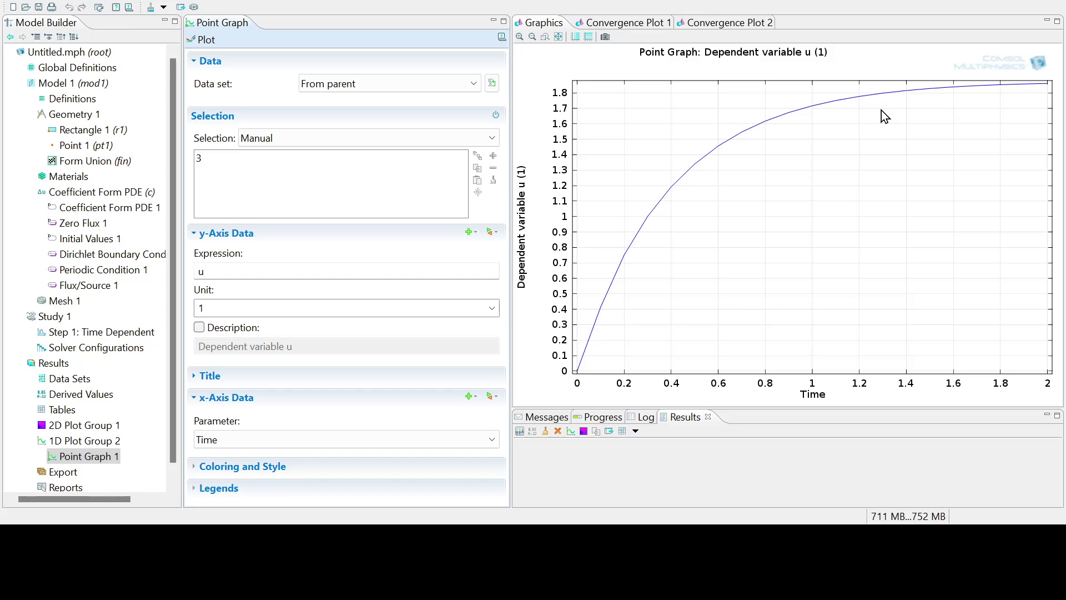
# Step: Redisplay the Time=2 surface plot of u and open the Export settings
pyautogui.click(70, 426)
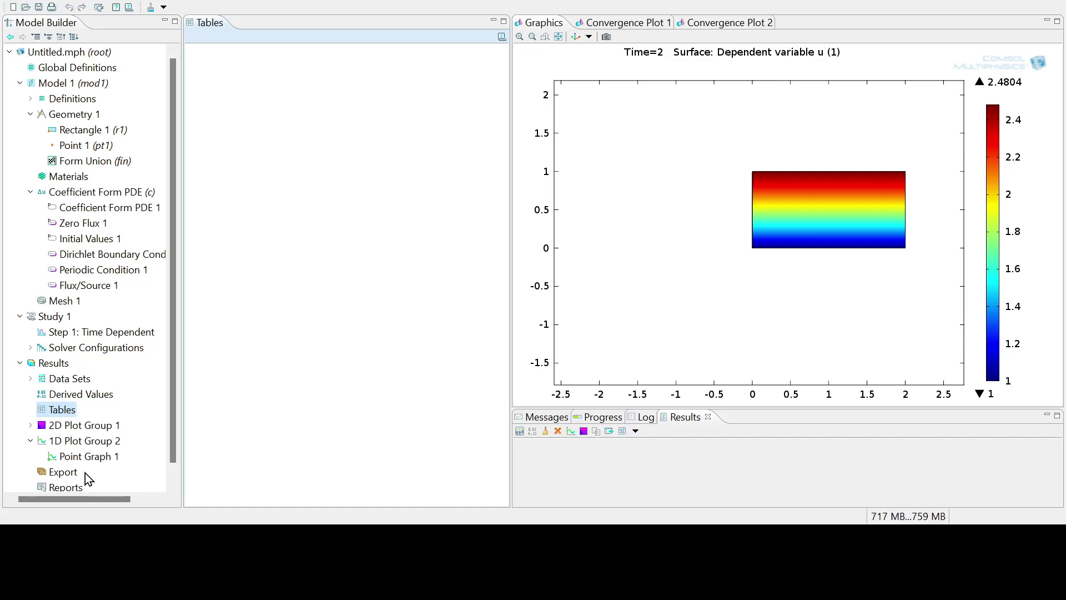
pyautogui.click(62, 473)
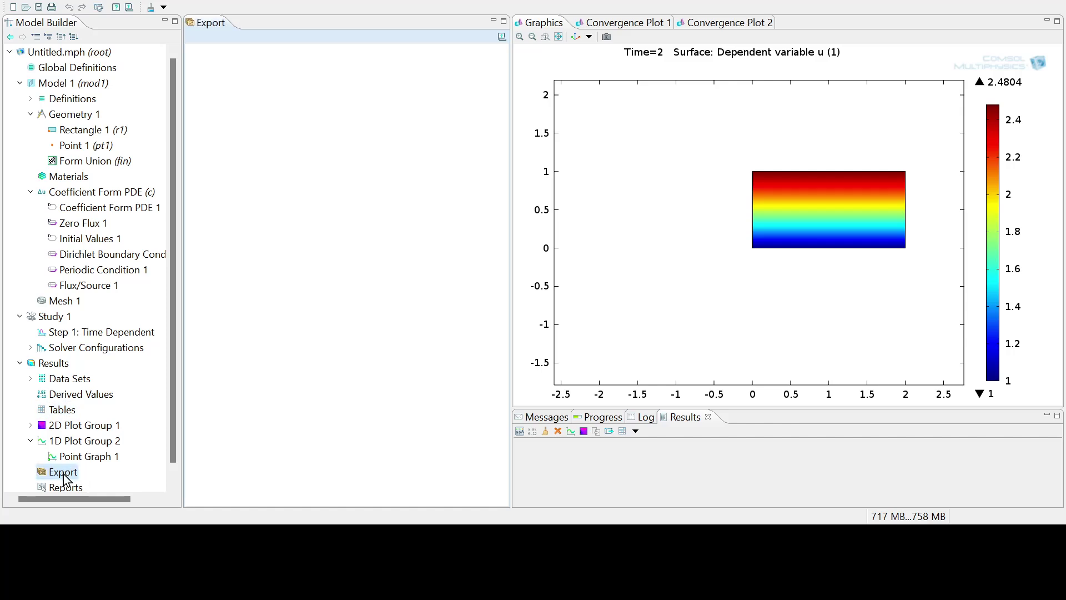